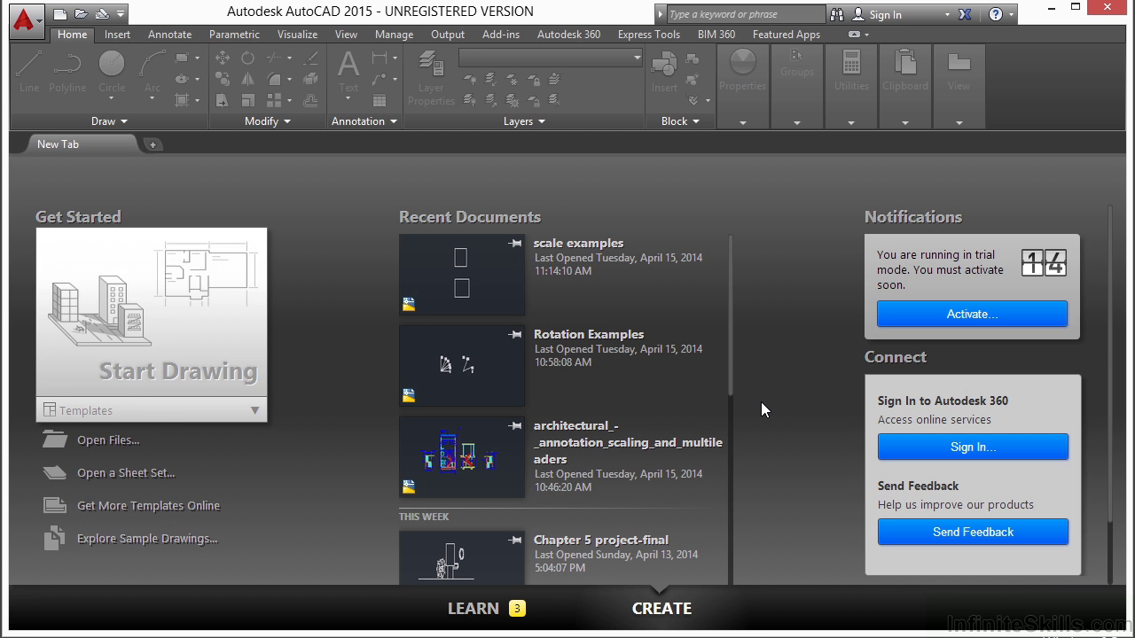
Open the drawing Stretch Examples.dwg from folder 06
left_click(104, 443)
left_click(499, 352)
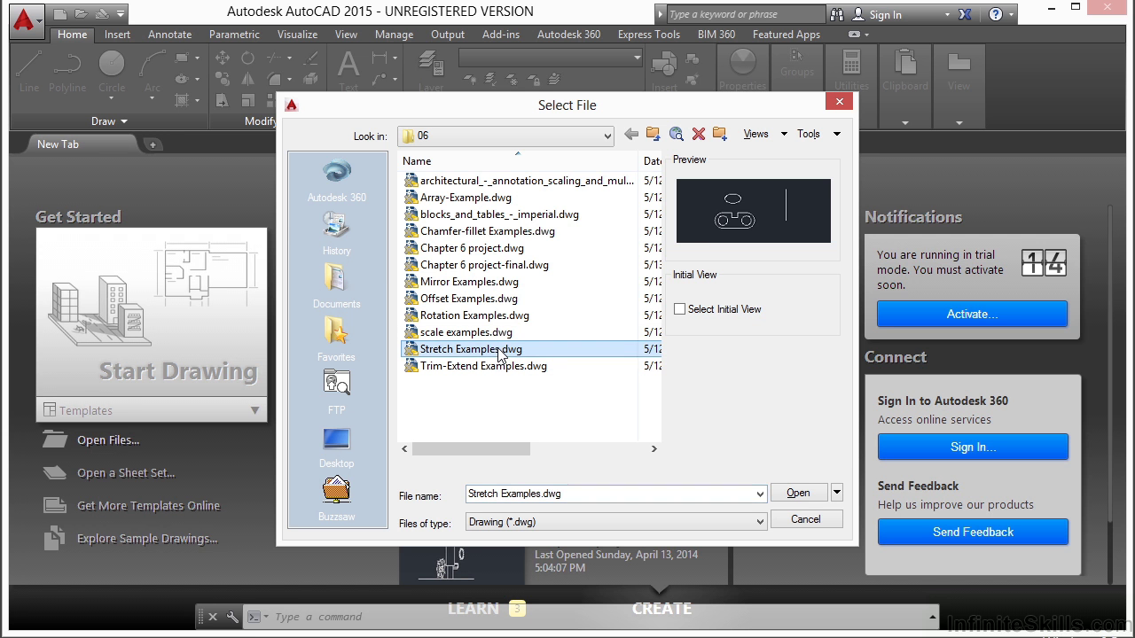
left_click(798, 494)
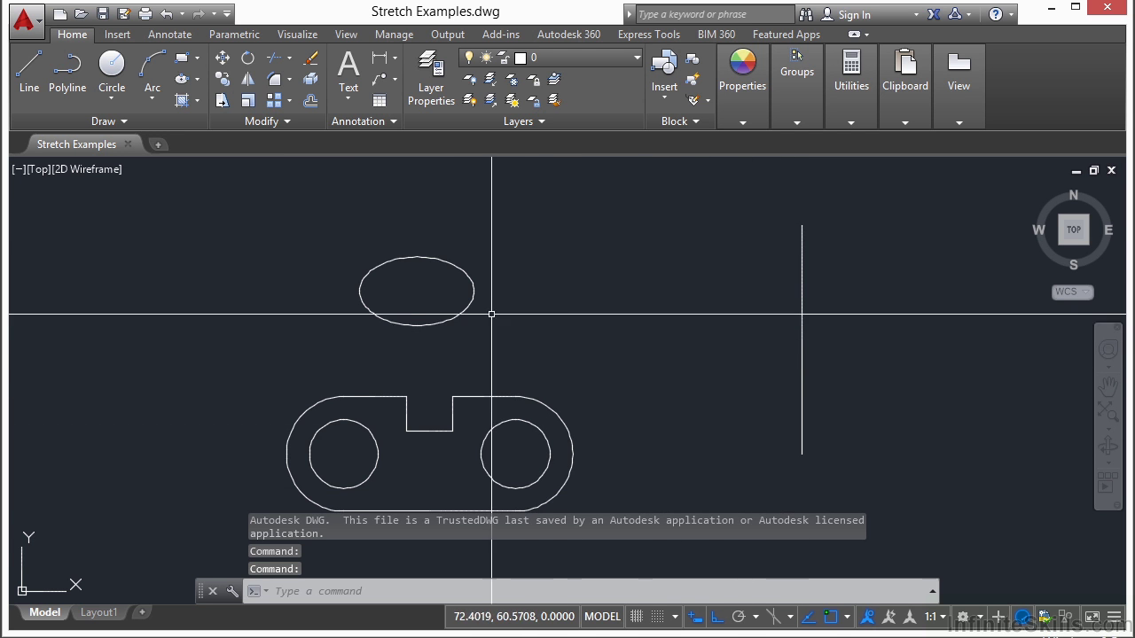
middle_click_drag(484, 372, 495, 292)
middle_click_drag(691, 300, 675, 339)
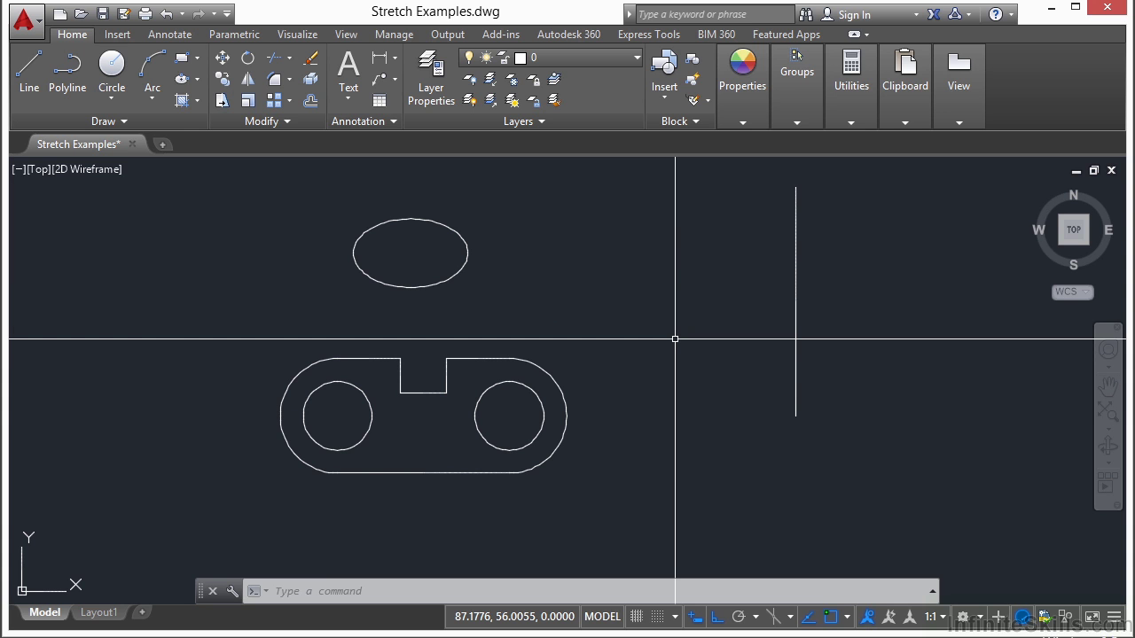
type("h")
key("Escape")
key("Escape")
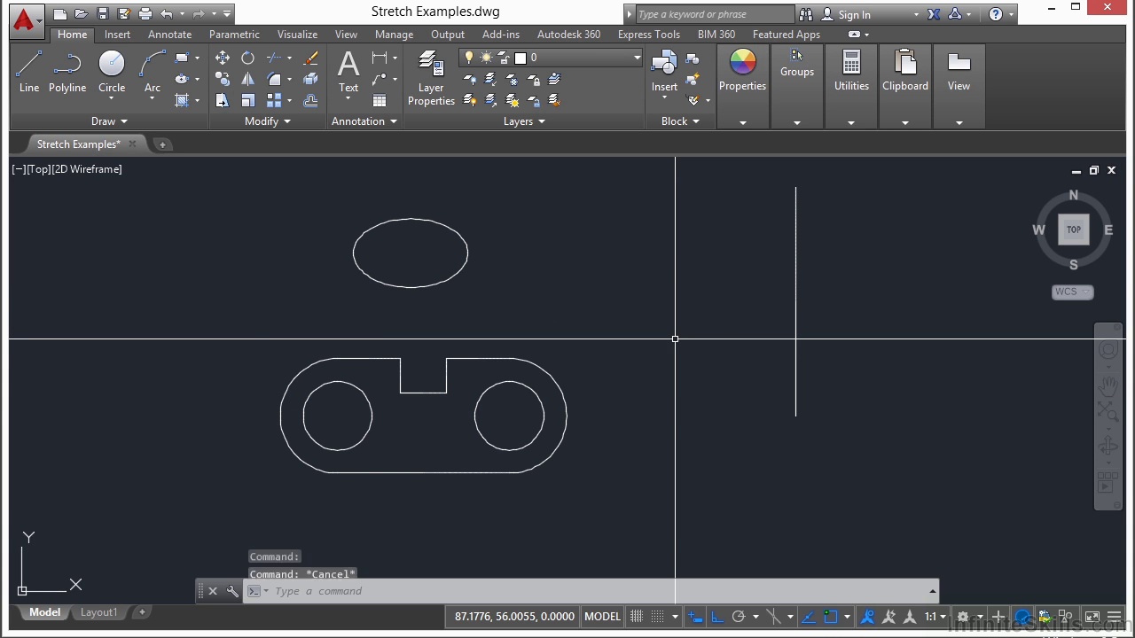
type("s")
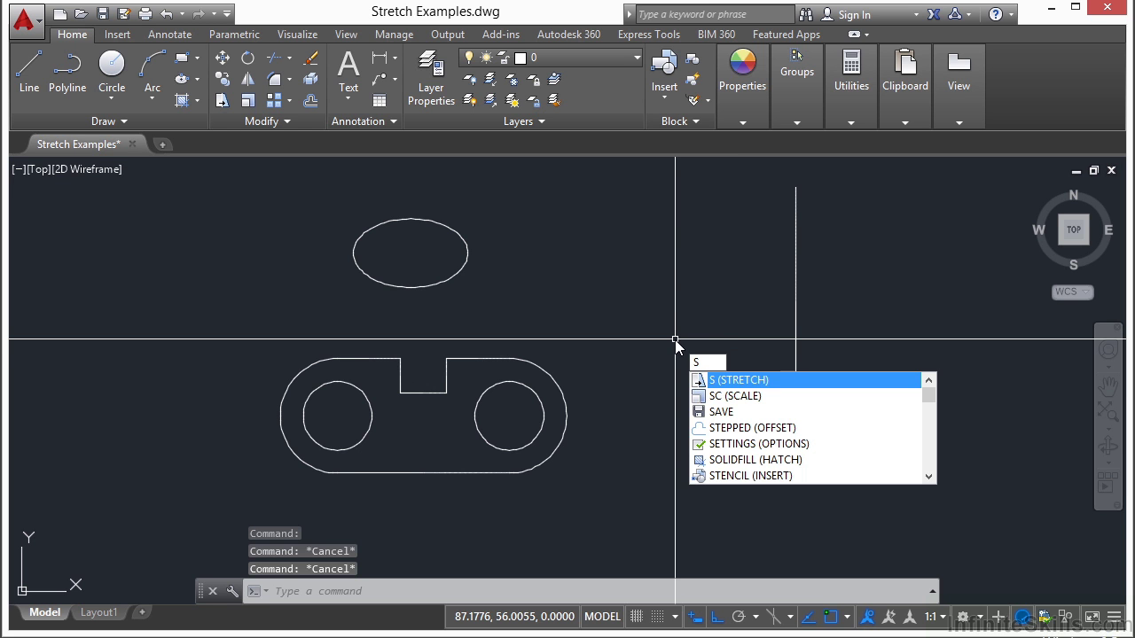
key("Escape")
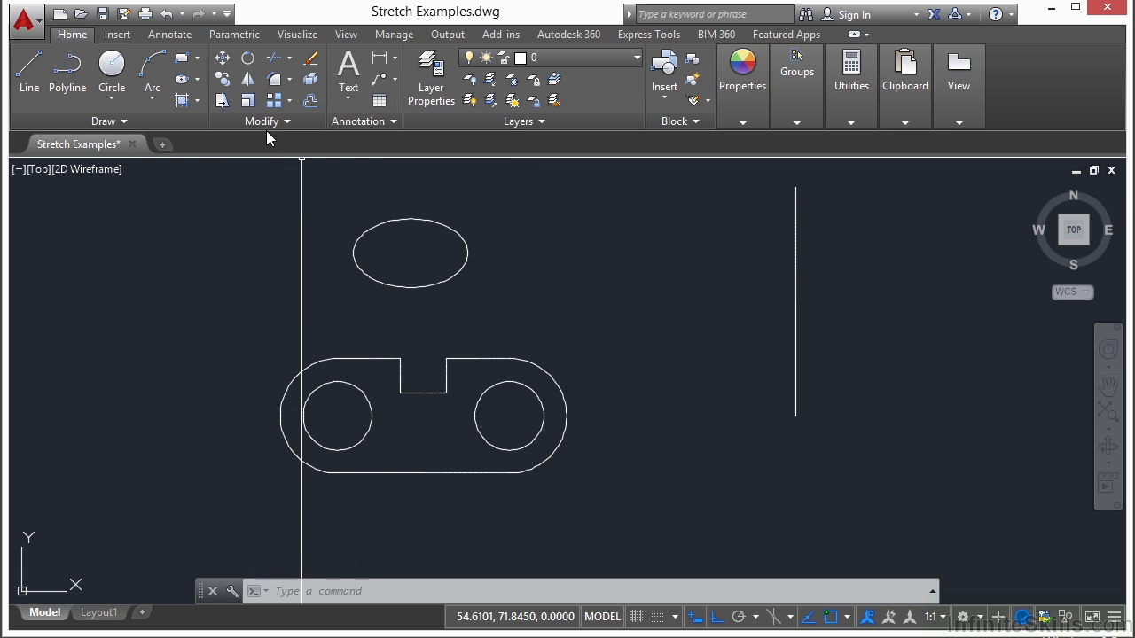
Use Stretch with a crossing window around the vertical line's lower end to shorten the line upward
left_click(221, 101)
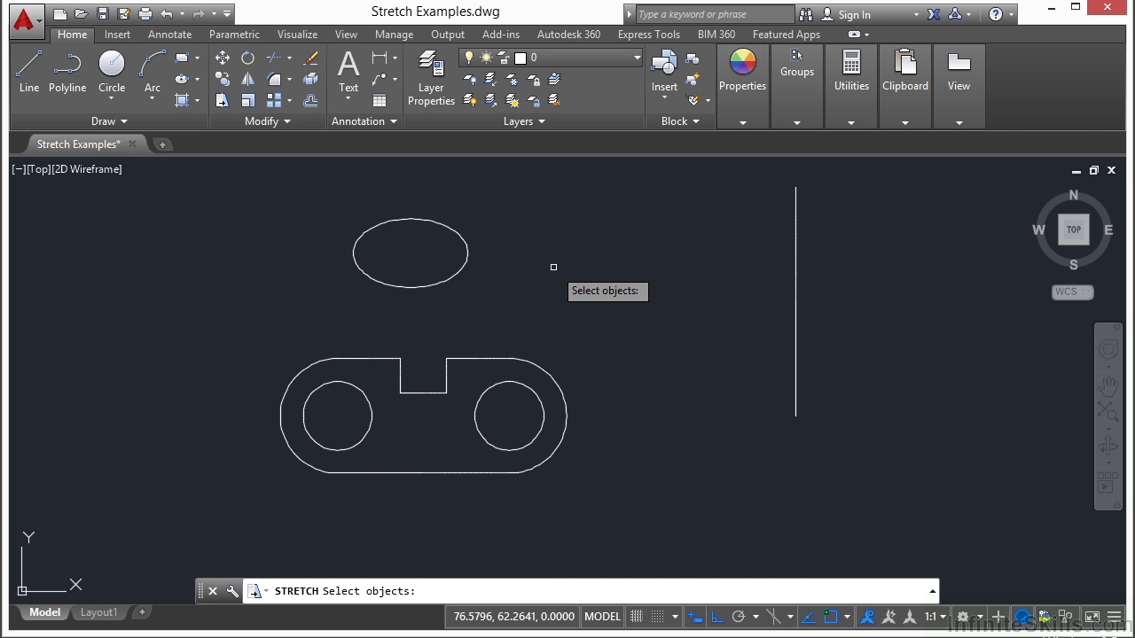
left_click(836, 378)
left_click(740, 458)
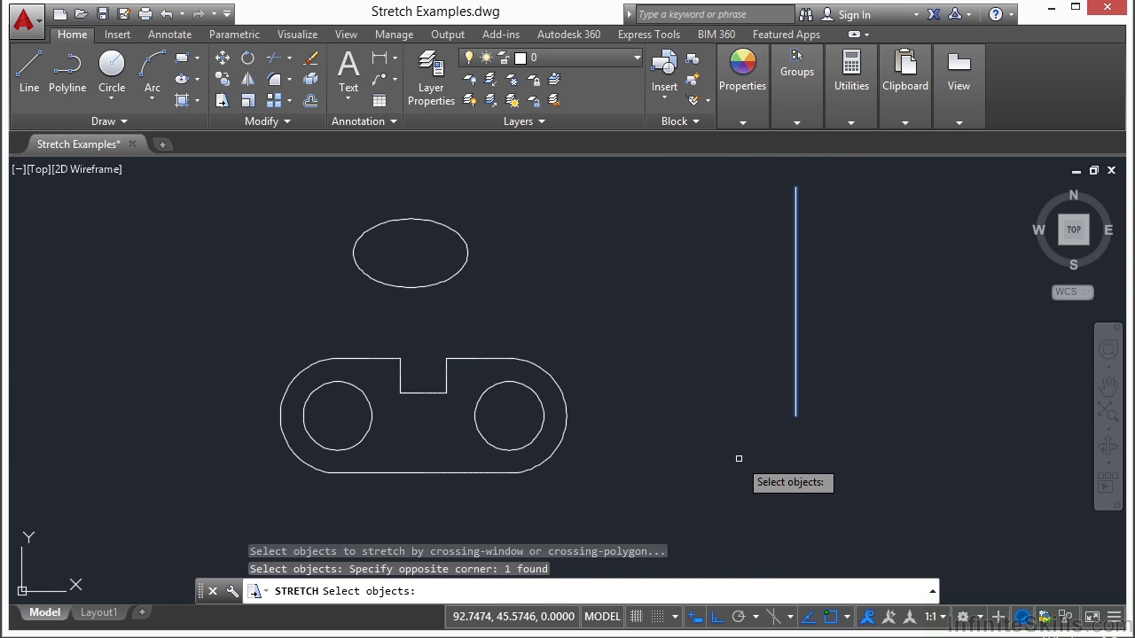
key("Return")
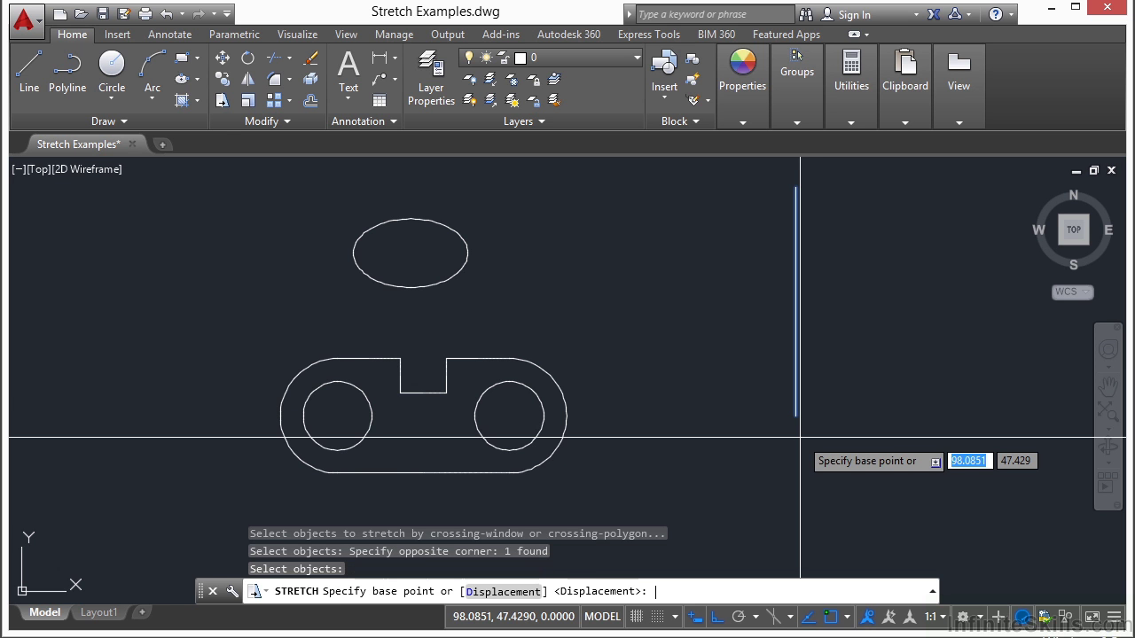
left_click(884, 386)
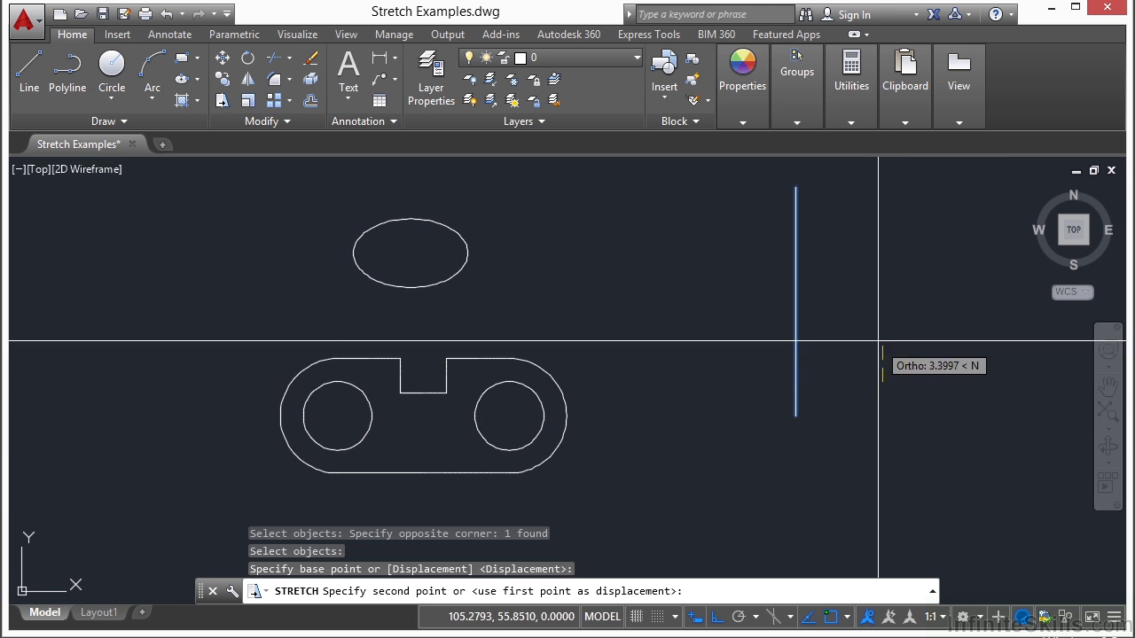
left_click(833, 319)
Stretch the vertical line's lower endpoint downward to lengthen the line past the bottom of the right circle
key("Return")
left_click(805, 302)
left_click(789, 306)
key("Return")
left_click(862, 299)
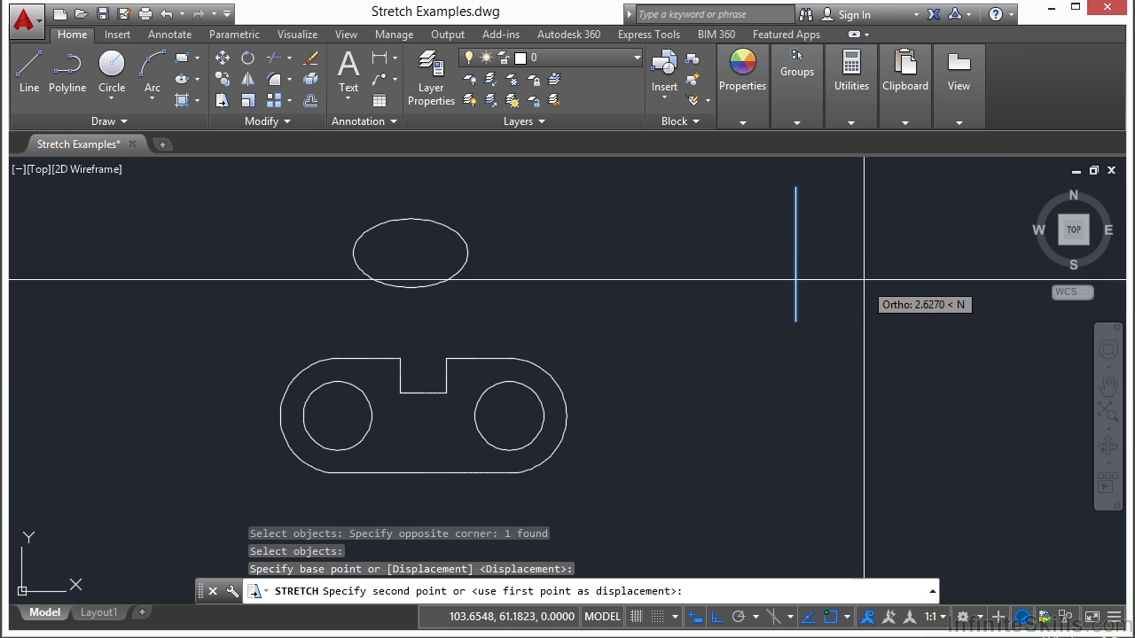
left_click(892, 453)
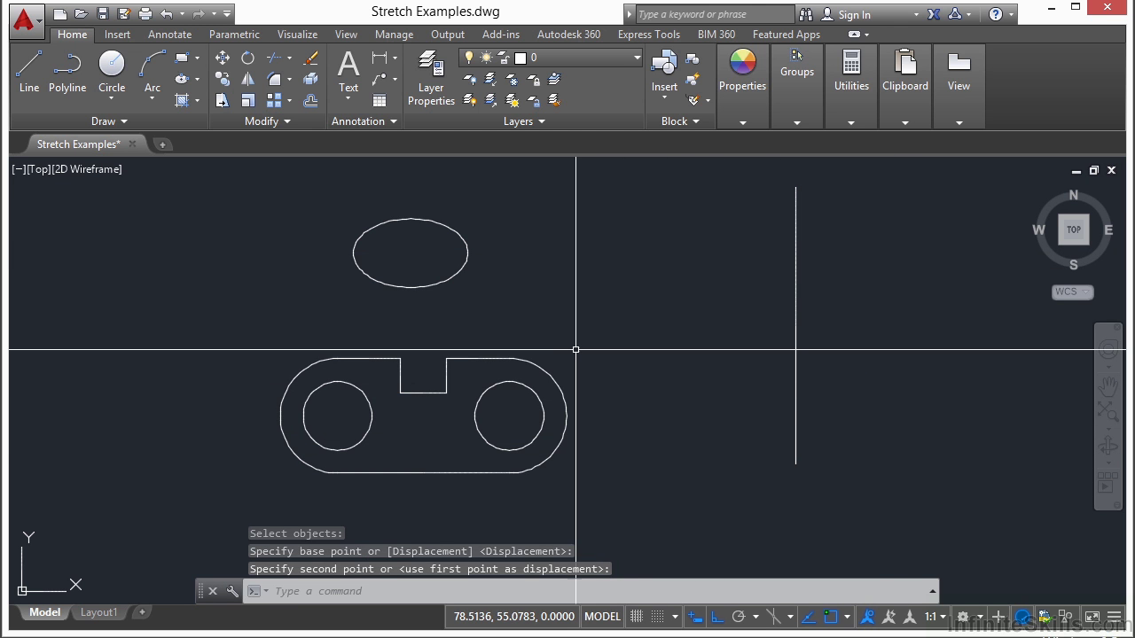
Use Stretch with the entire vertical line enclosed in the crossing window to shift the line straight down
scroll(572, 326, "down", 2)
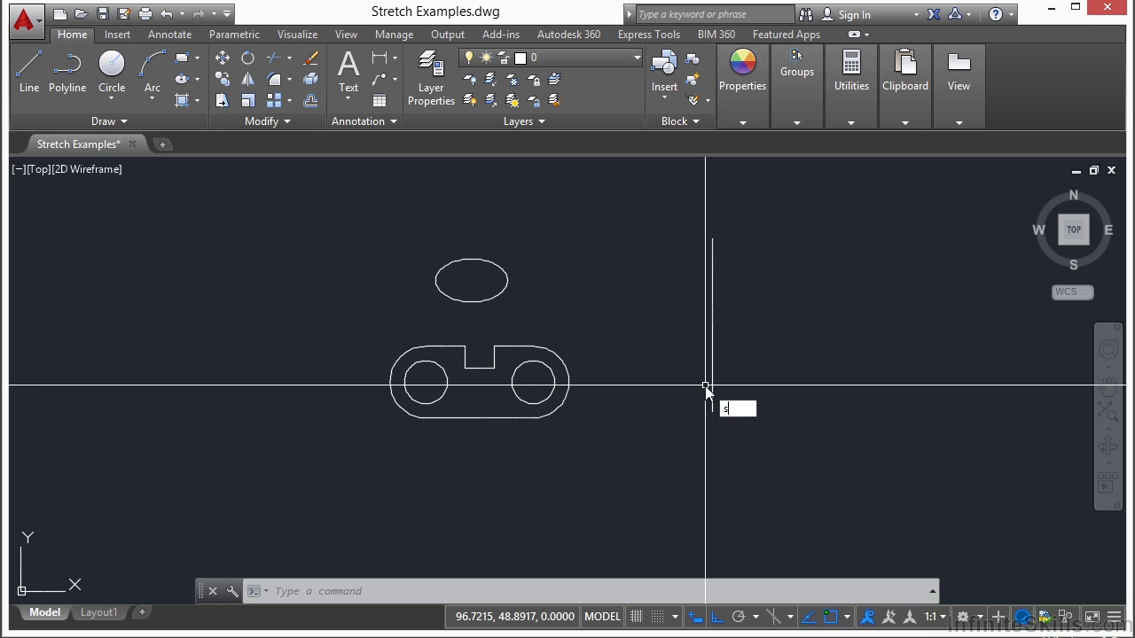
type("s")
key("Return")
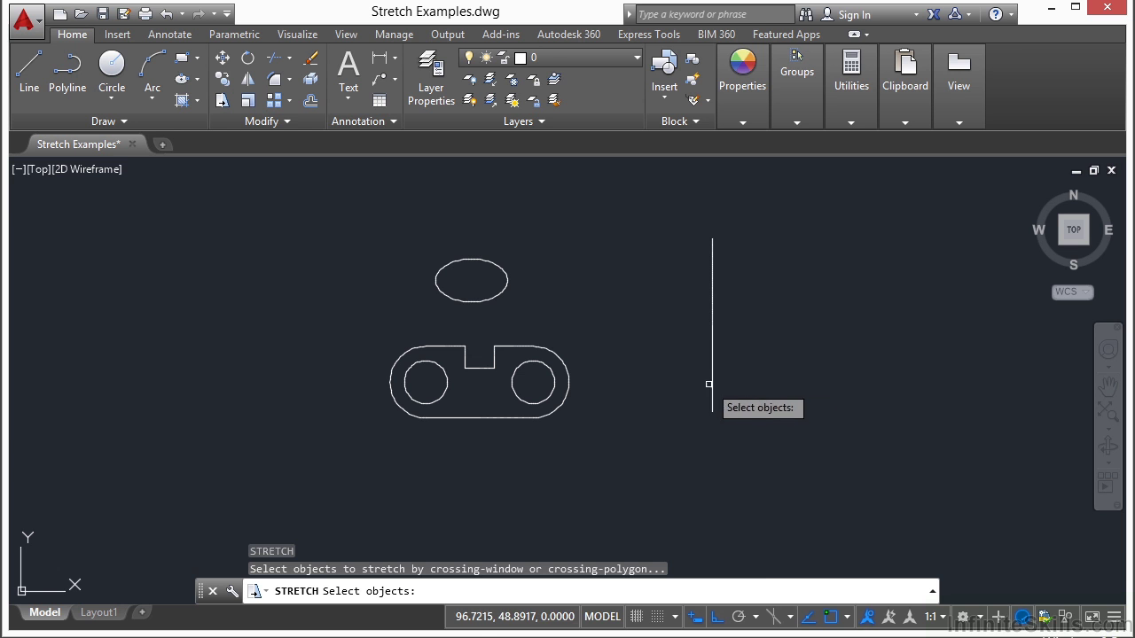
left_click(810, 205)
left_click(666, 457)
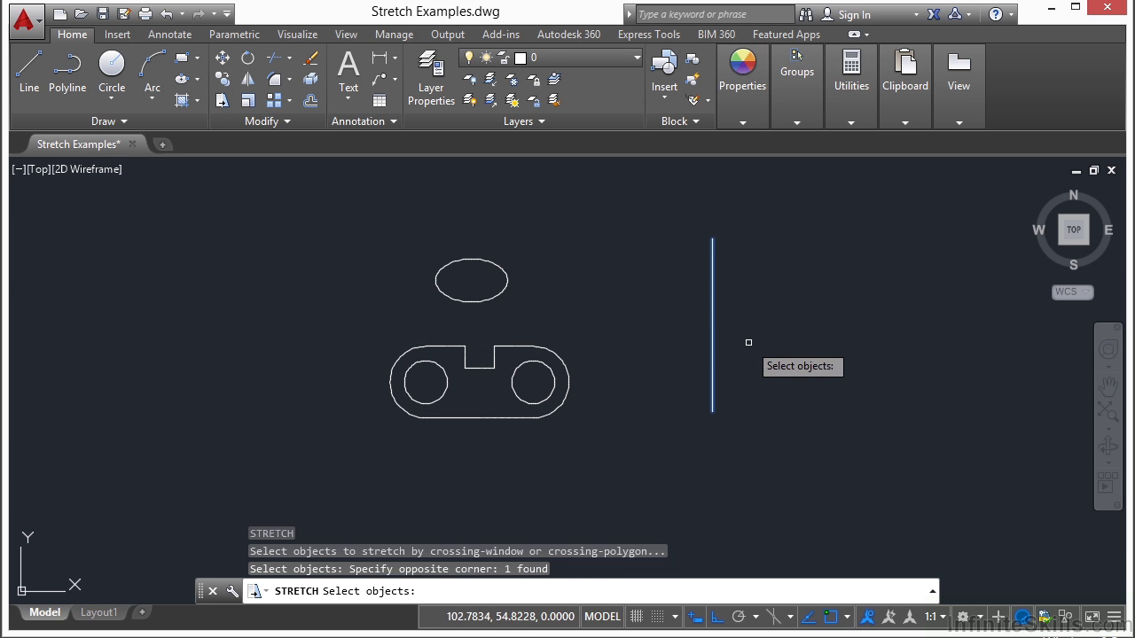
key("Return")
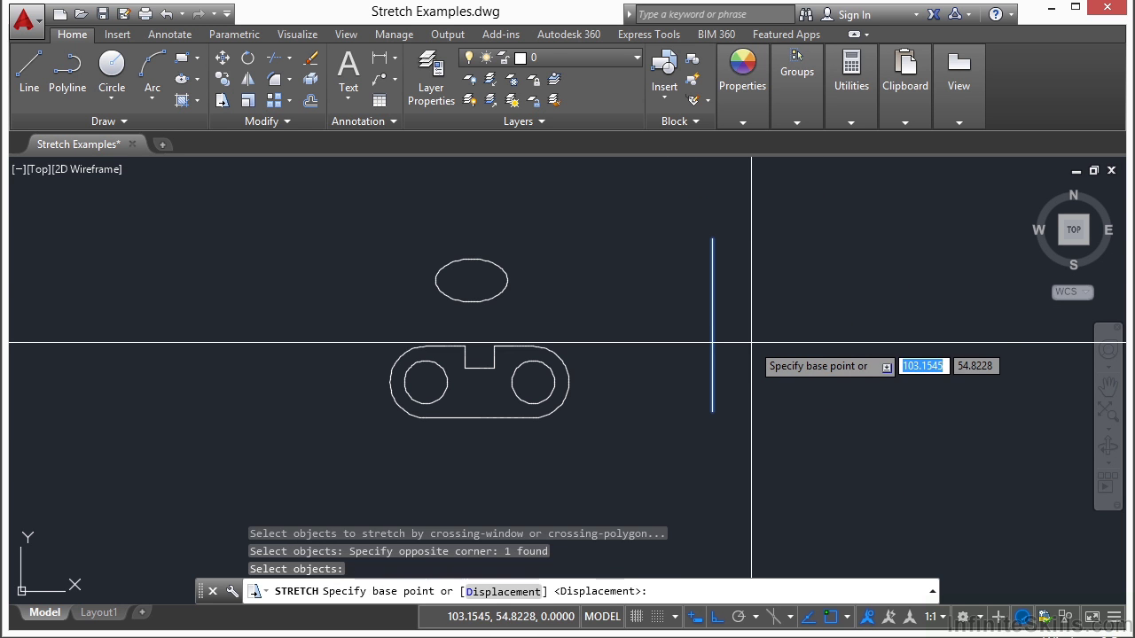
left_click(837, 213)
left_click(802, 303)
Enclose the whole vertical line in a Stretch crossing window and shift it horizontally to the right
key("Return")
left_click(802, 291)
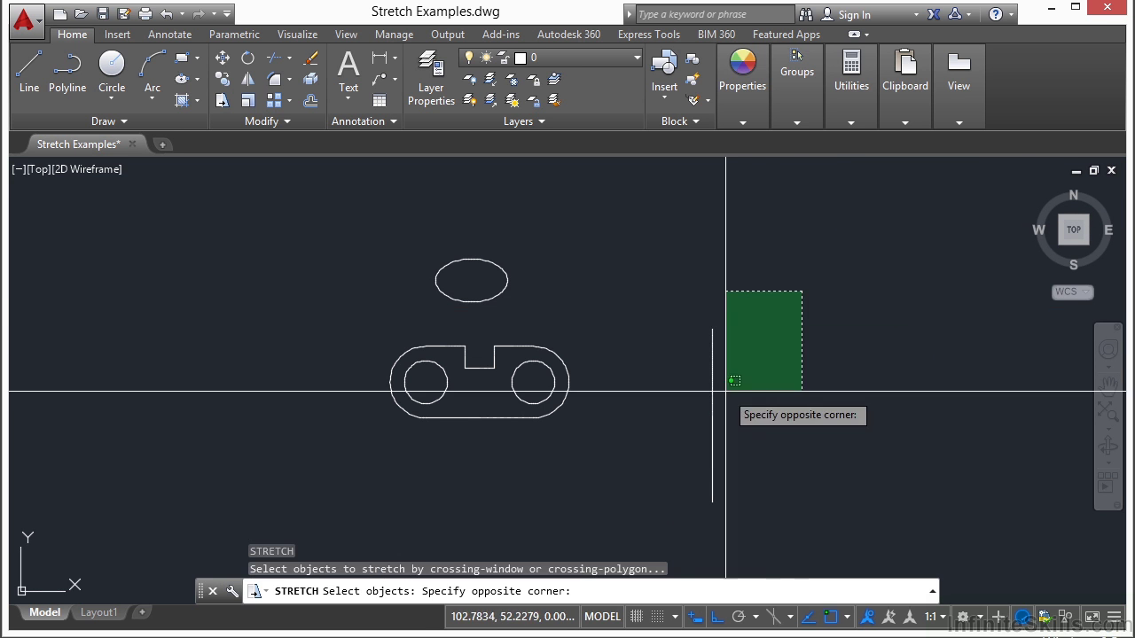
left_click(674, 531)
key("Return")
left_click(764, 387)
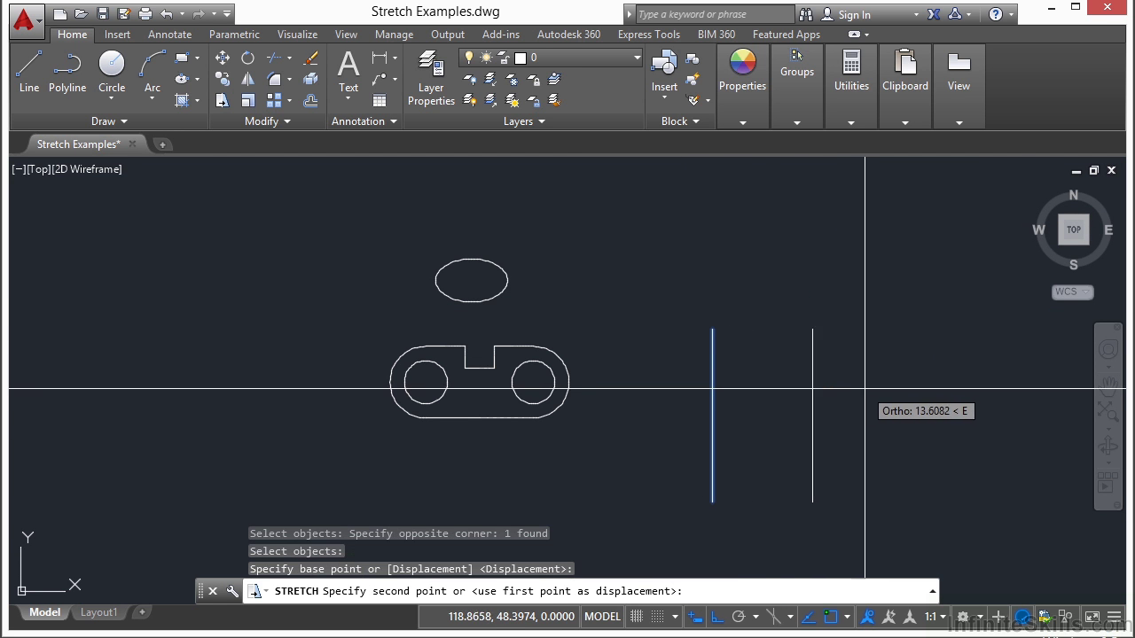
left_click(874, 386)
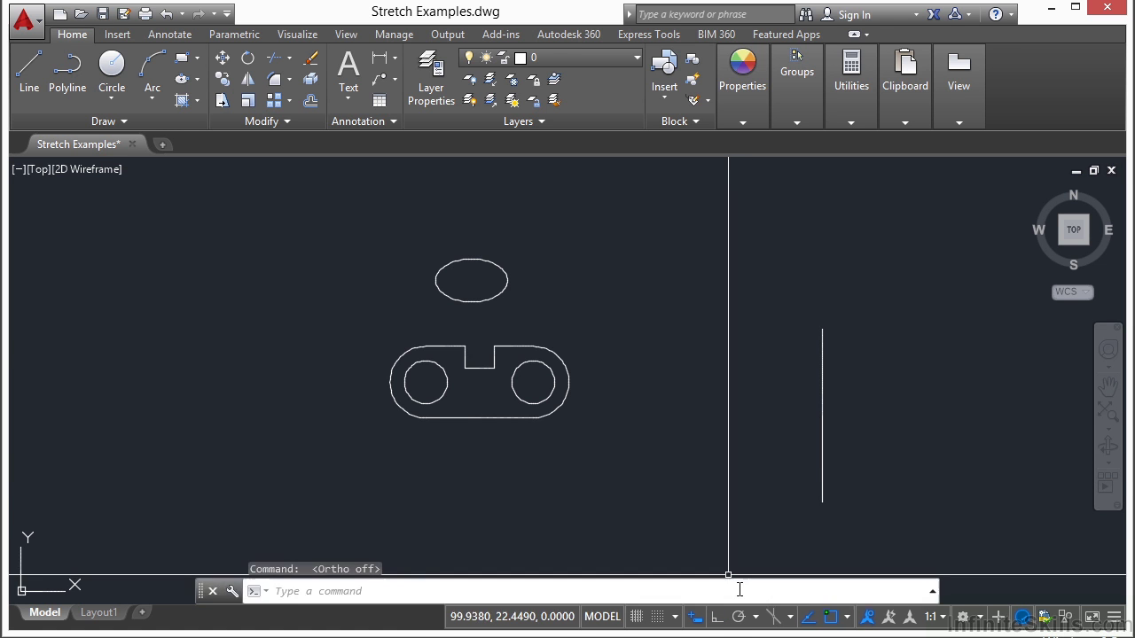
With Ortho off, stretch the fully enclosed vertical line diagonally up and to the left
type("s")
key("Return")
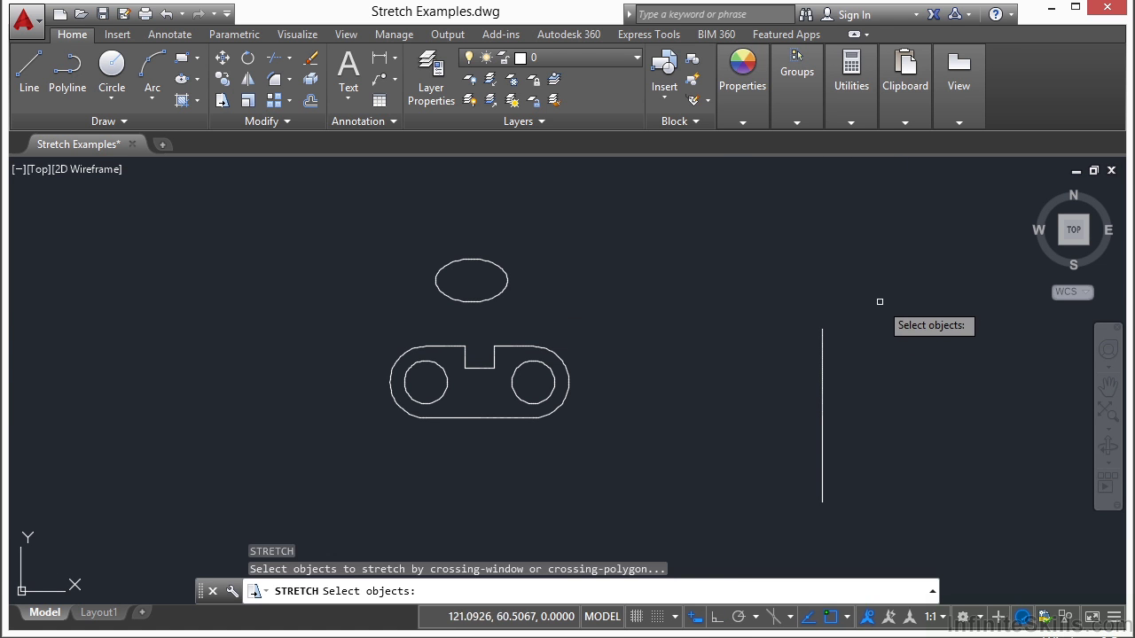
left_click(880, 295)
left_click(765, 523)
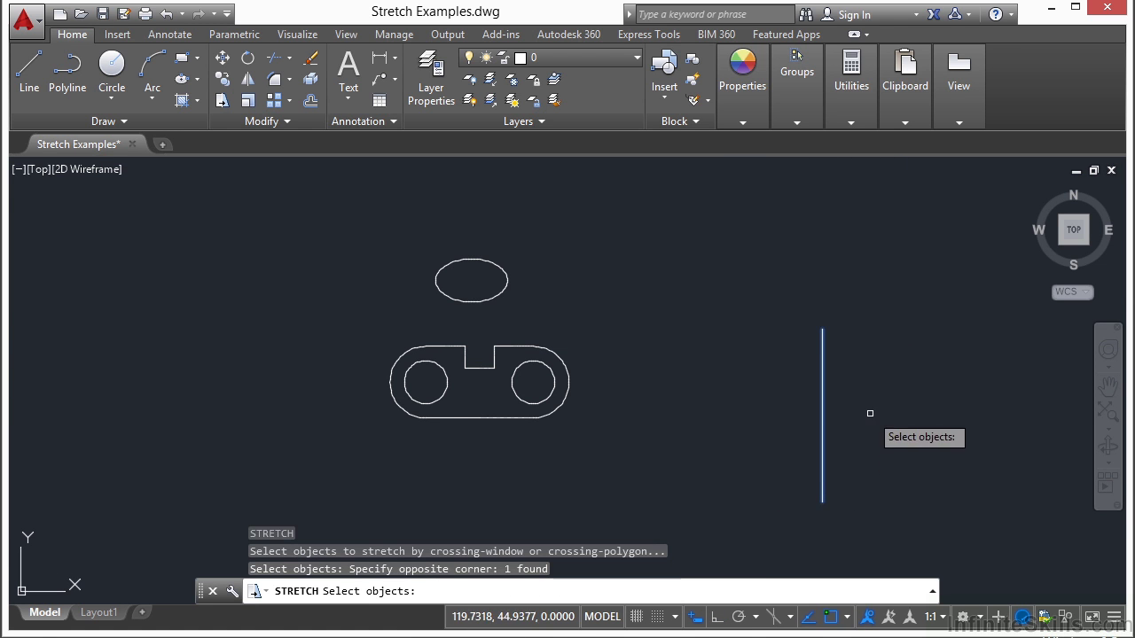
key("Return")
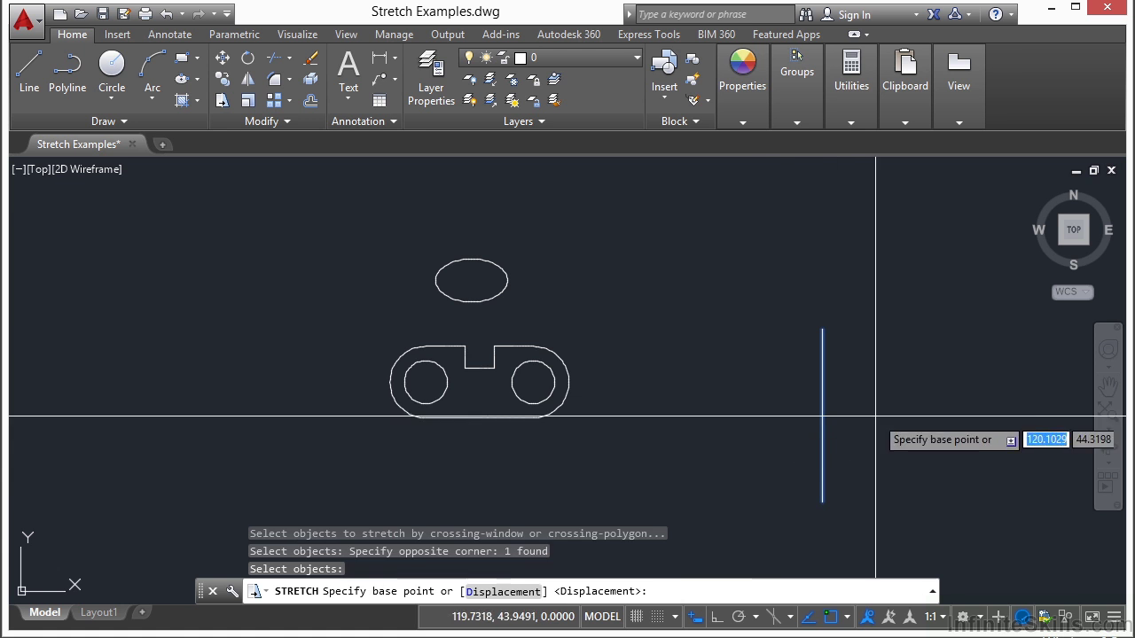
left_click(919, 375)
left_click(832, 263)
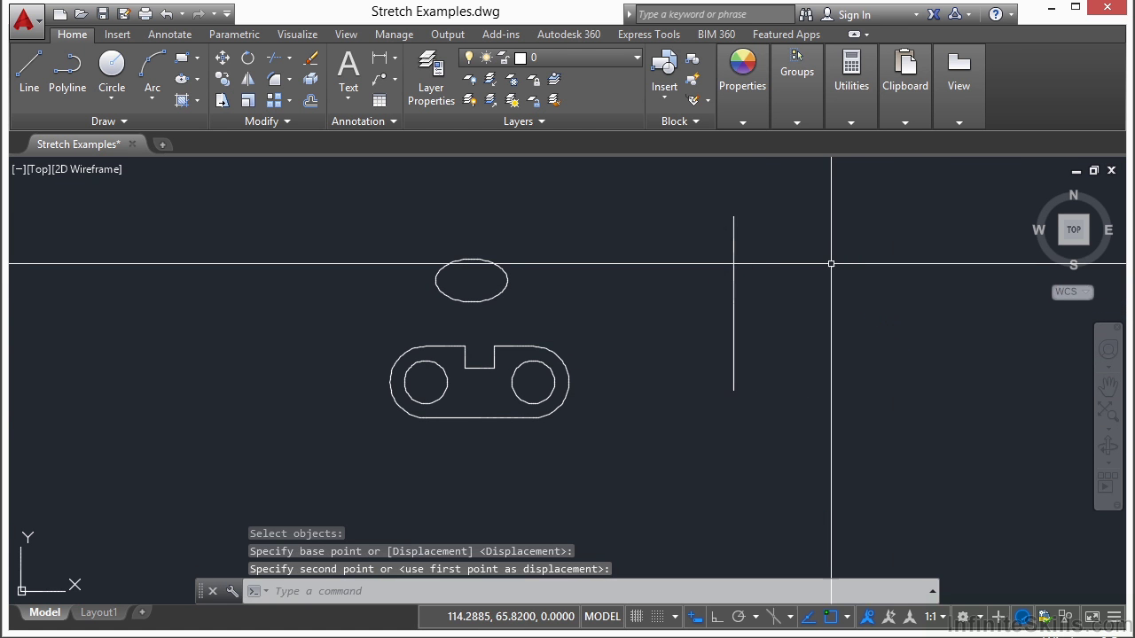
Stretch only the vertical line's upper endpoint down and to the right so the line becomes sloped
key("Return")
left_click(756, 199)
left_click(704, 246)
key("Return")
left_click(778, 241)
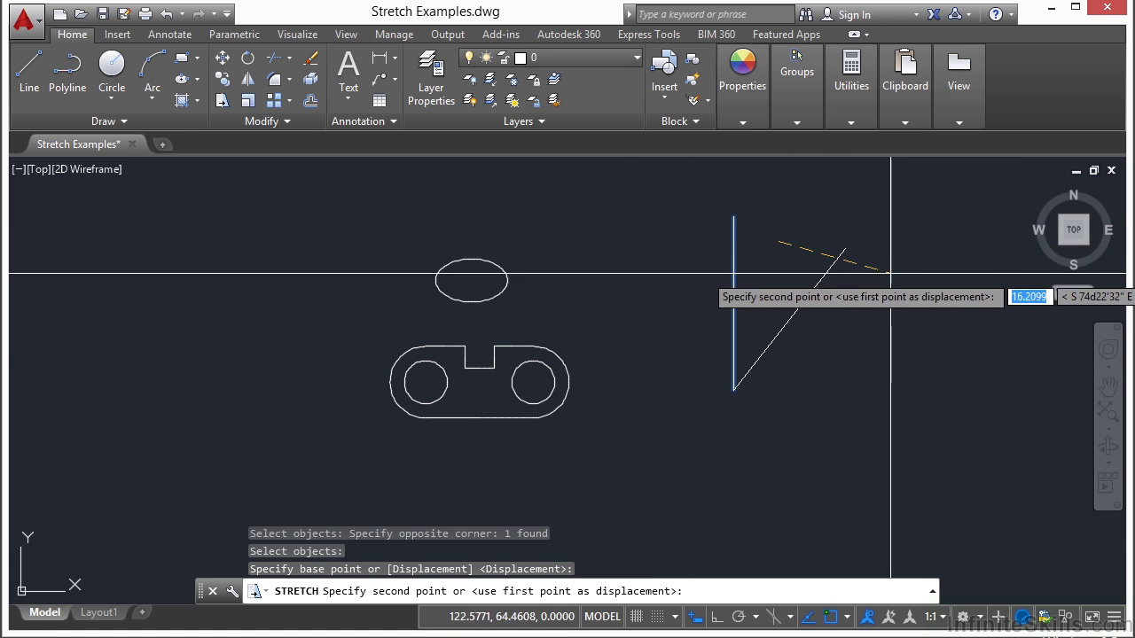
left_click(953, 354)
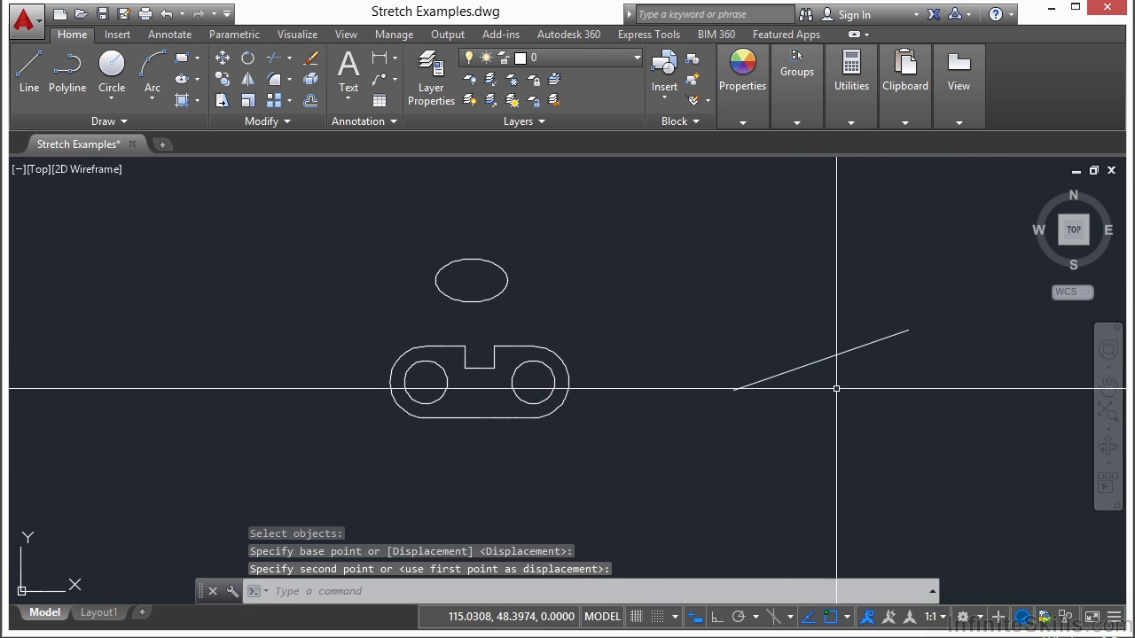
Shift the whole sloped line up and to the left with Stretch, keeping its angle
key("Return")
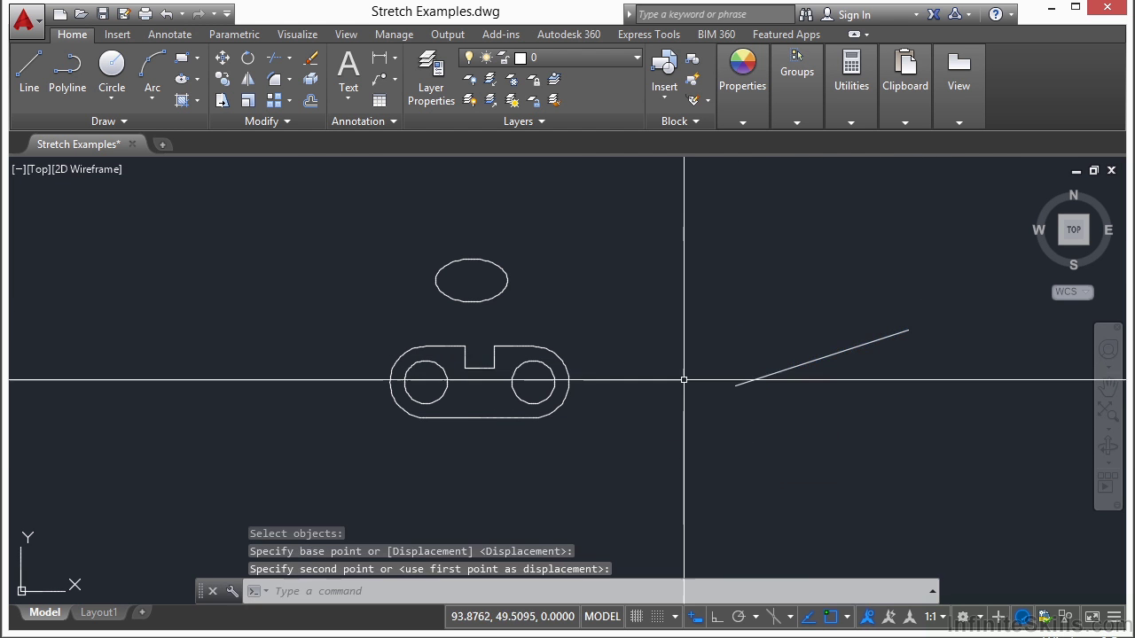
left_click(681, 370)
left_click(888, 297)
key("Return")
left_click(826, 400)
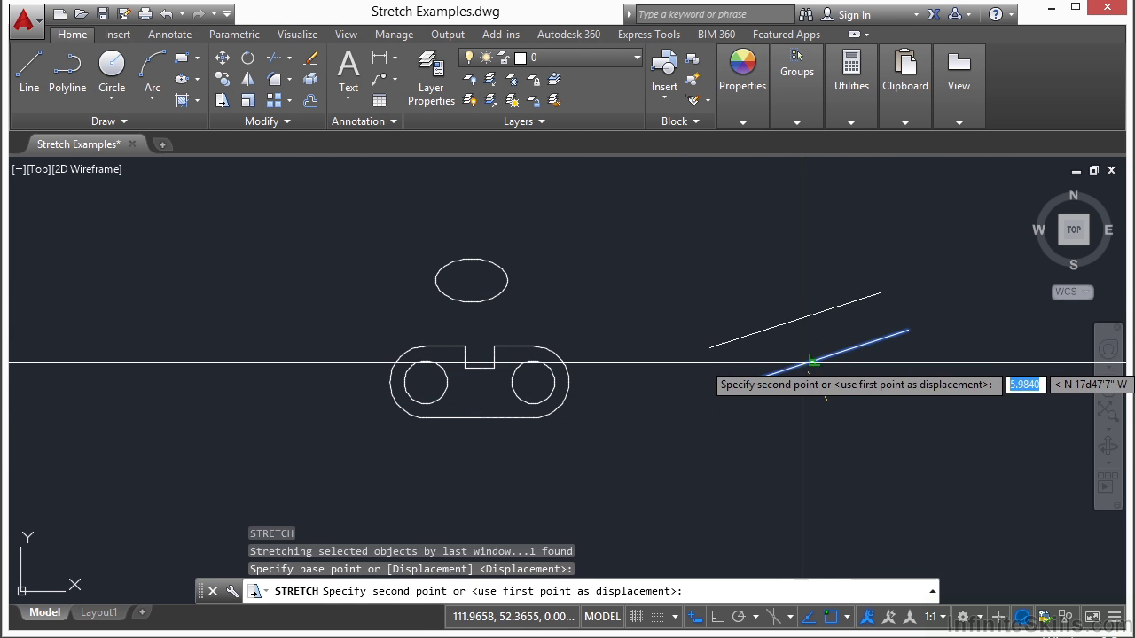
left_click(783, 322)
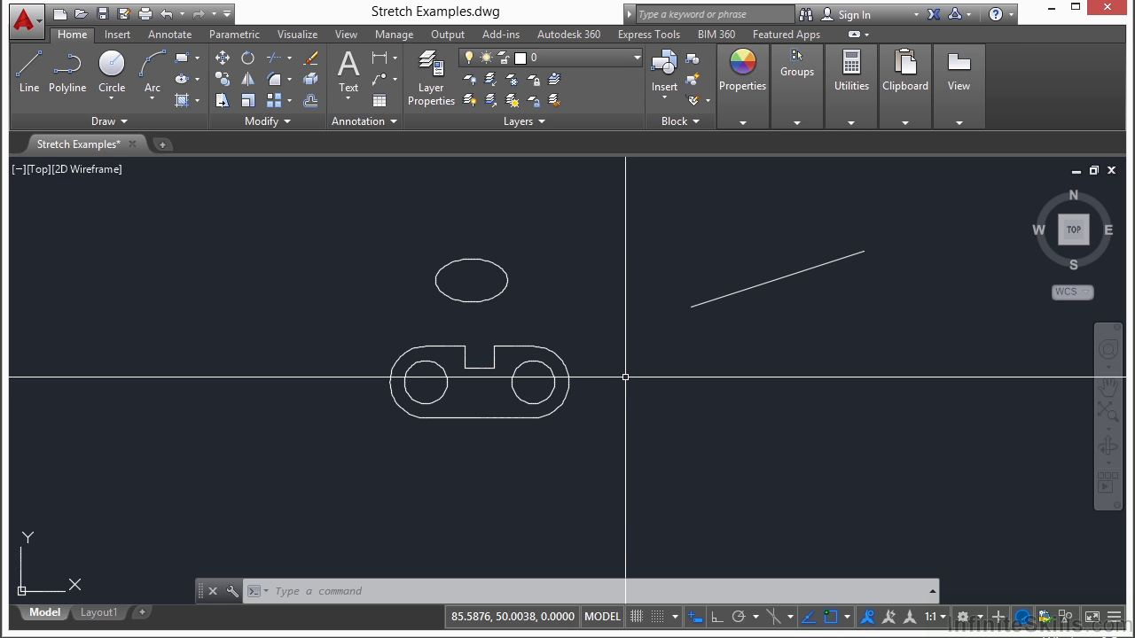
With Ortho on, stretch the slotted plate's right end, including its arc and circle, horizontally to the right to lengthen the plate
scroll(518, 377, "up", 2)
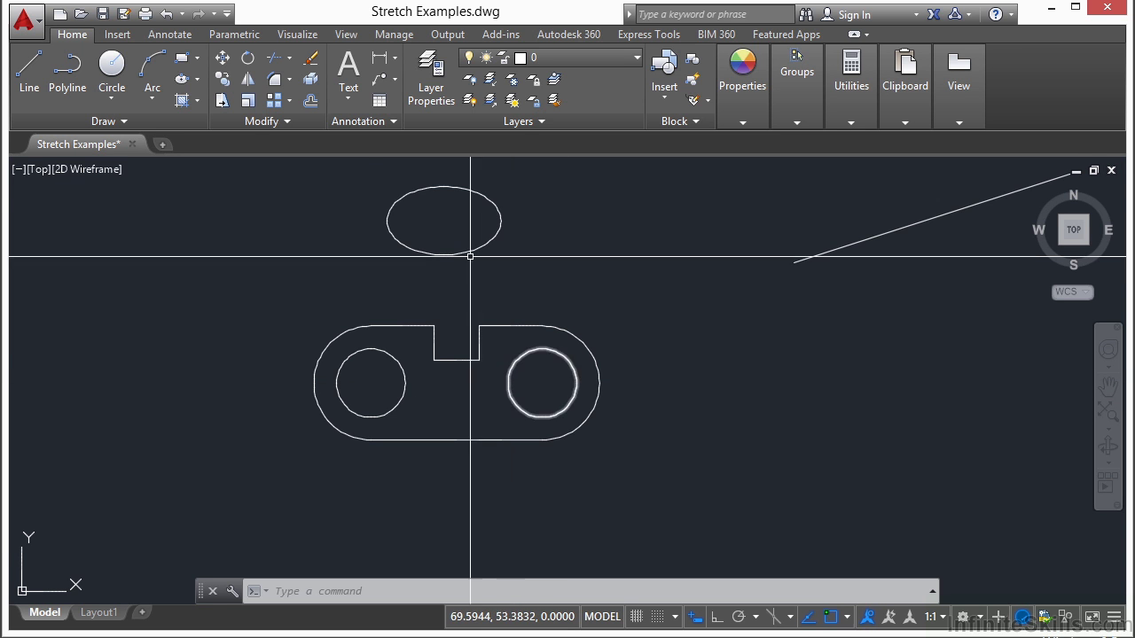
left_click(222, 99)
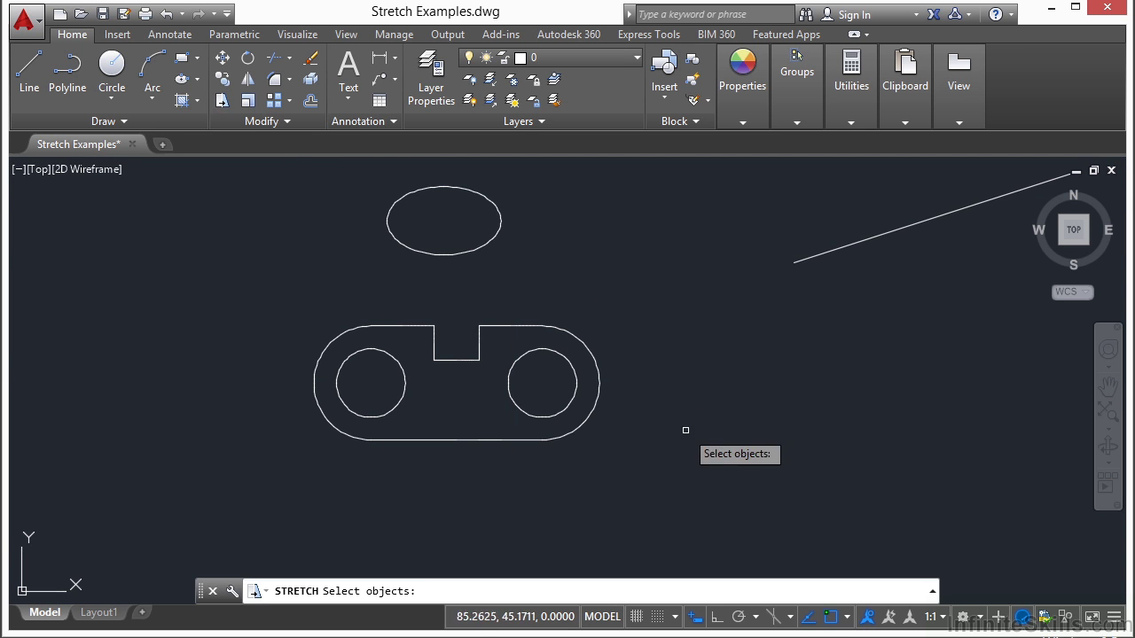
scroll(537, 433, "up", 2)
left_click(723, 211)
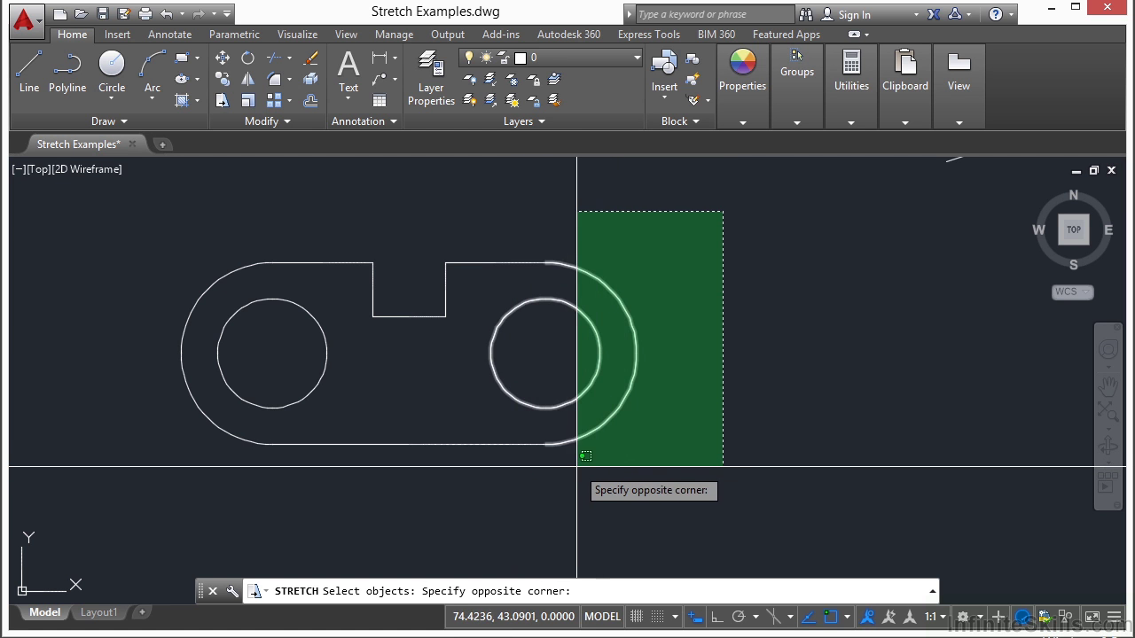
left_click(526, 469)
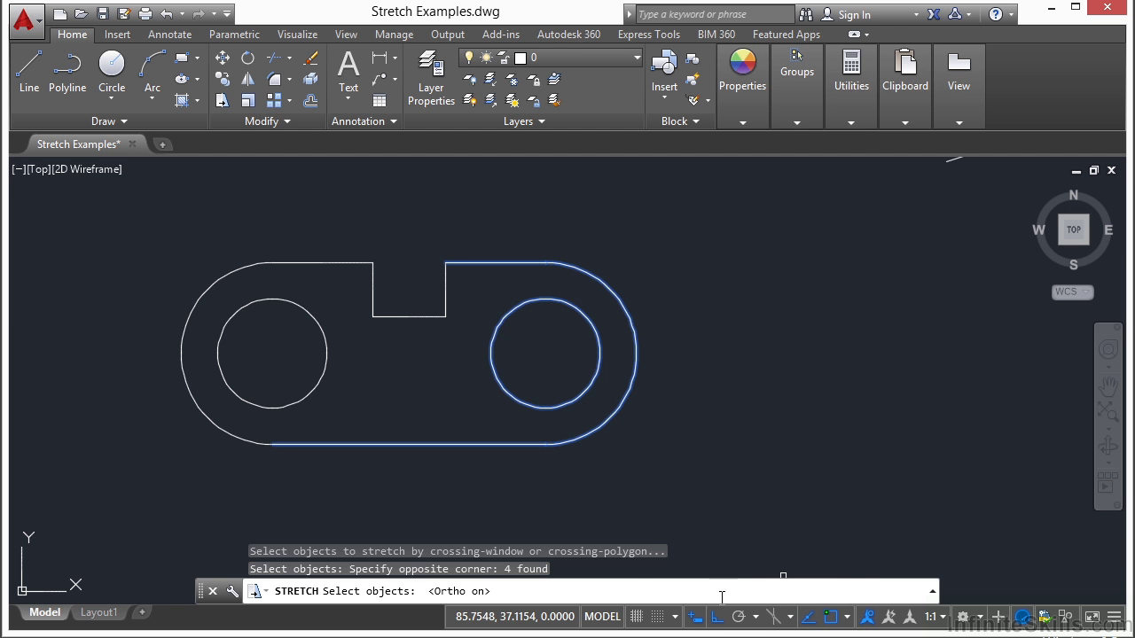
key("Return")
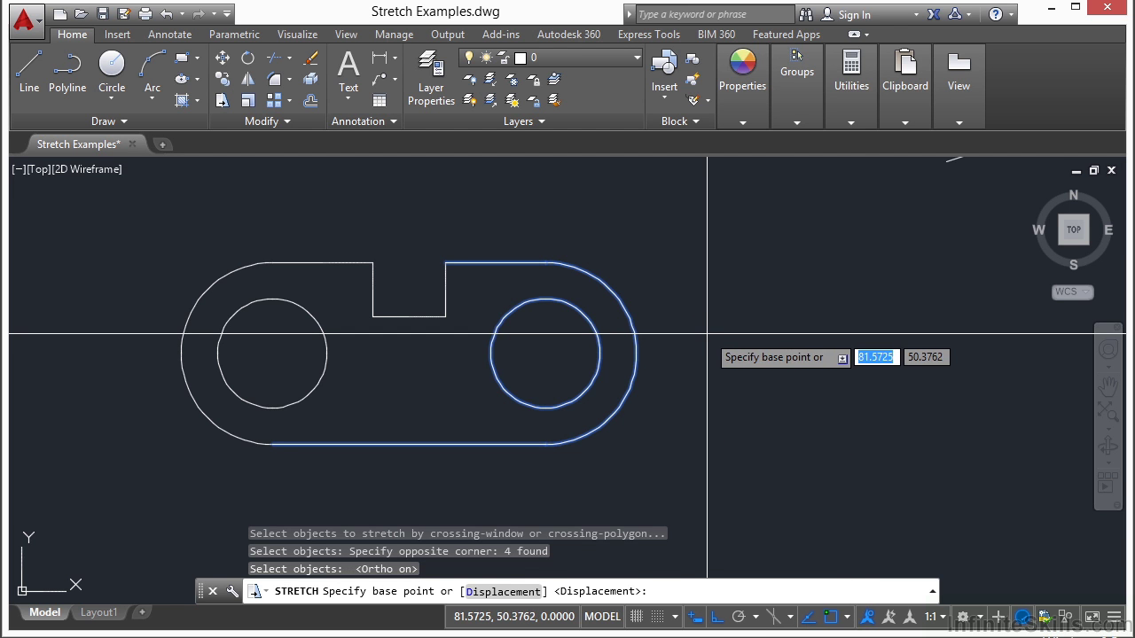
left_click(698, 470)
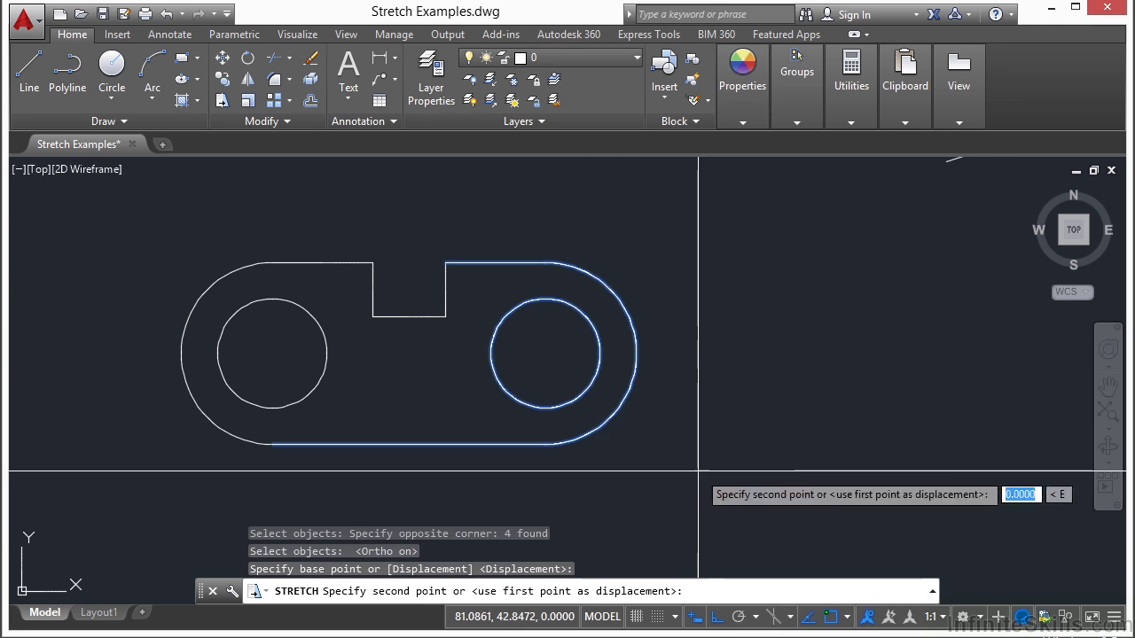
left_click(868, 462)
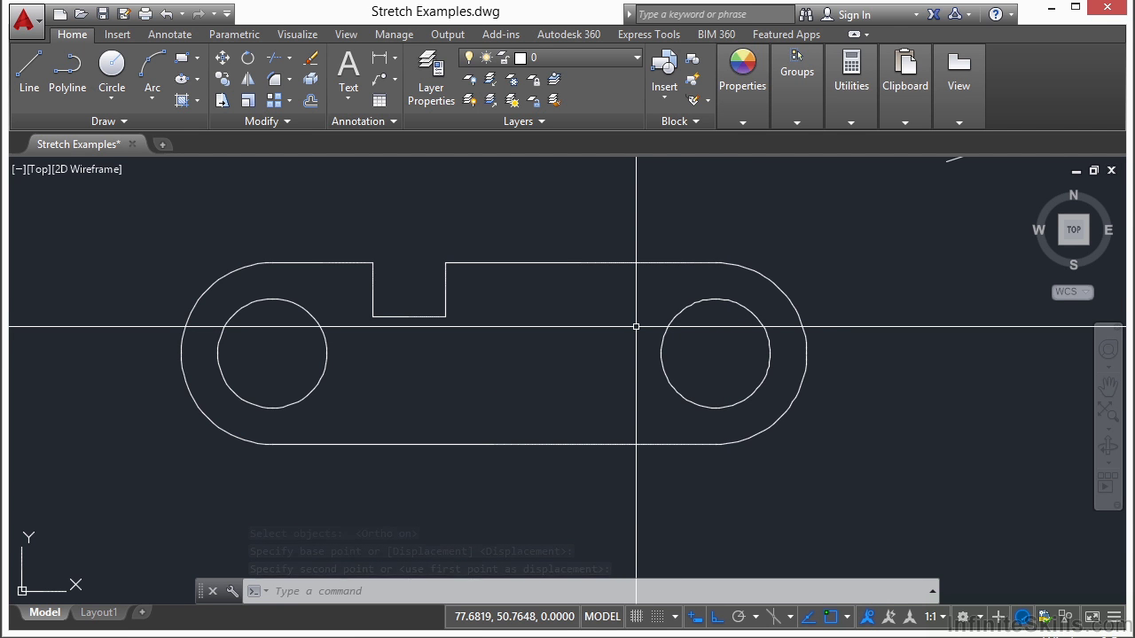
Try stretching the plate's right end, including its arc and circle, horizontally left past the left end, and undo it
middle_click_drag(636, 326, 541, 292)
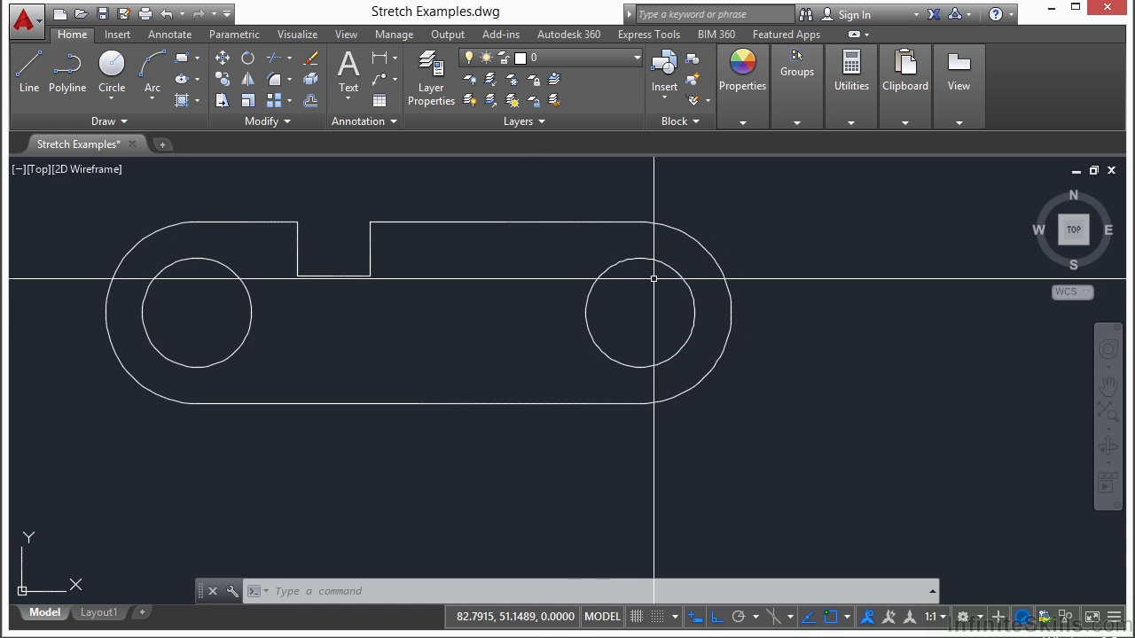
type("s")
key("Return")
left_click(802, 186)
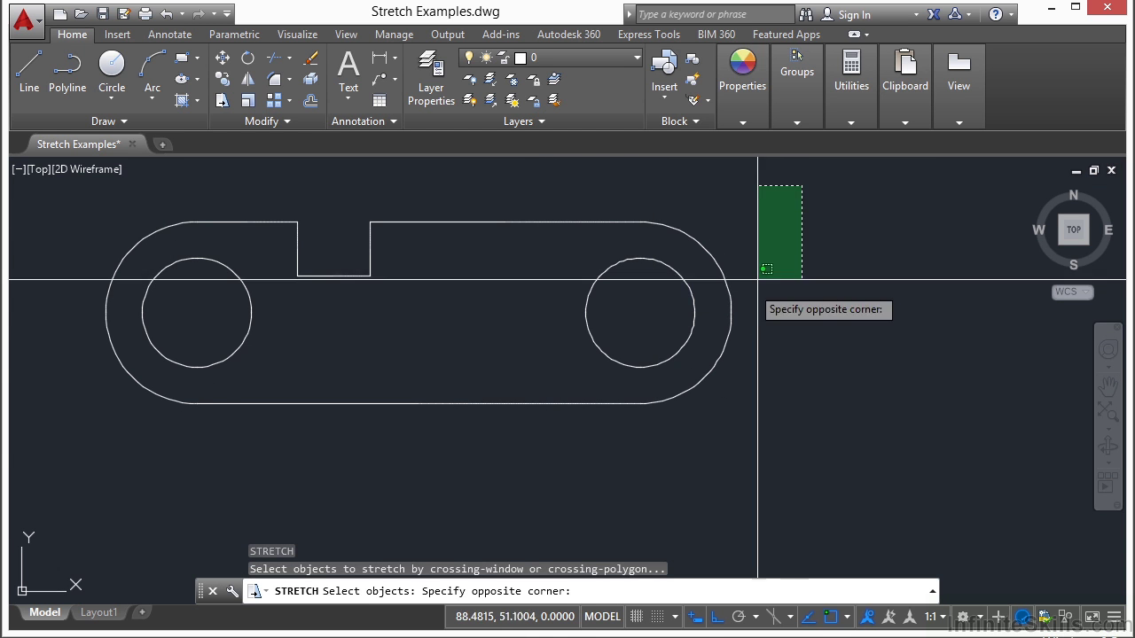
left_click(576, 449)
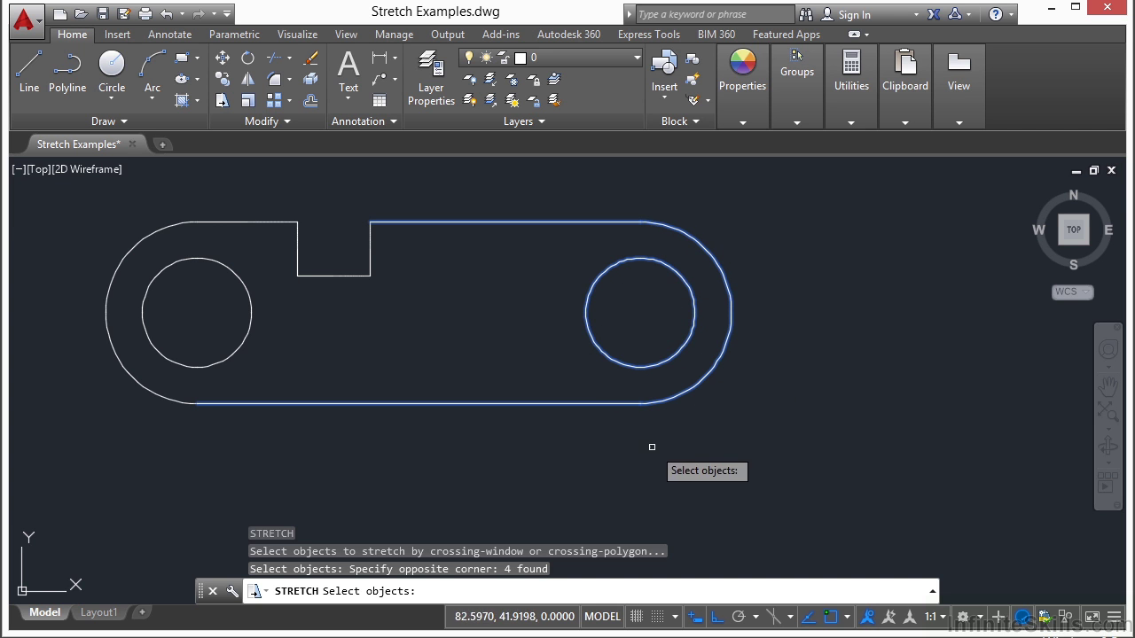
key("Return")
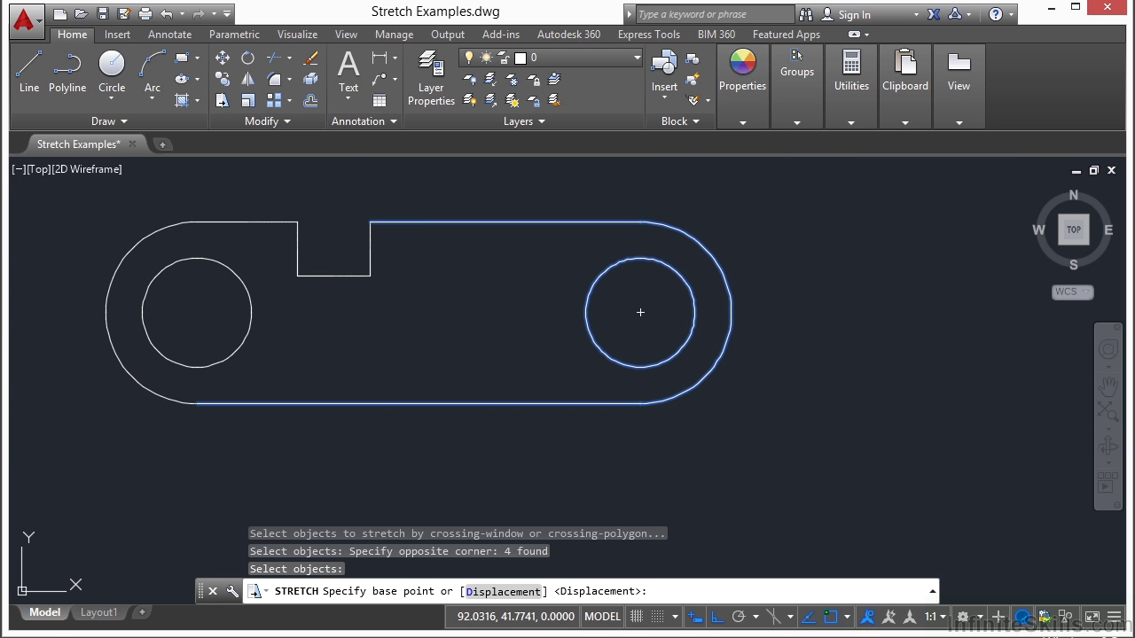
left_click(823, 449)
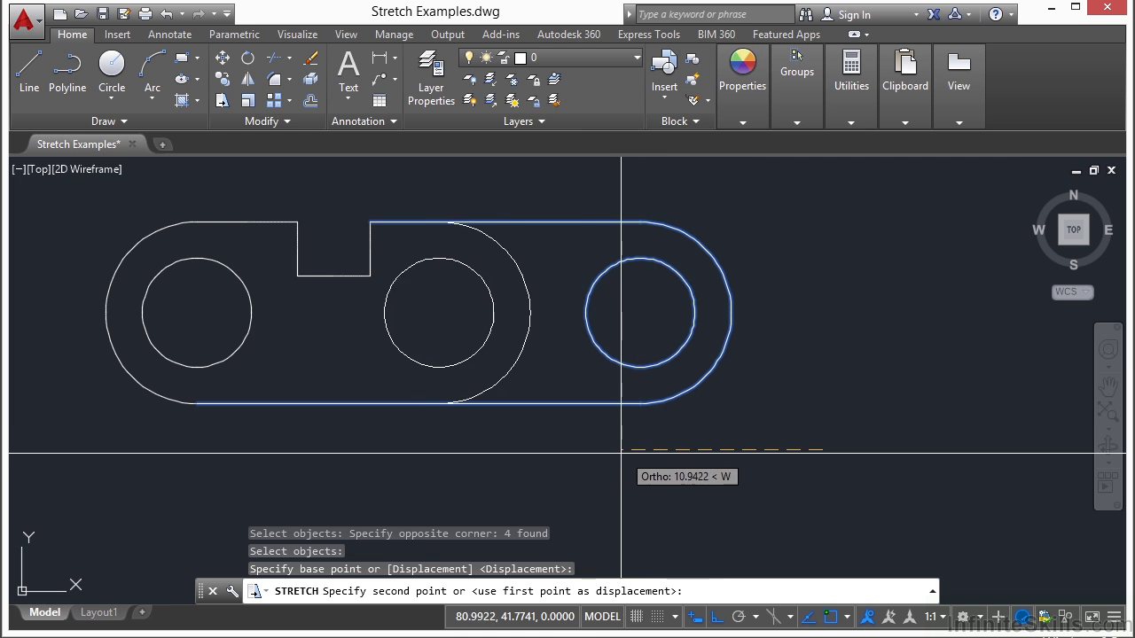
middle_click_drag(461, 427, 917, 435)
left_click(426, 385)
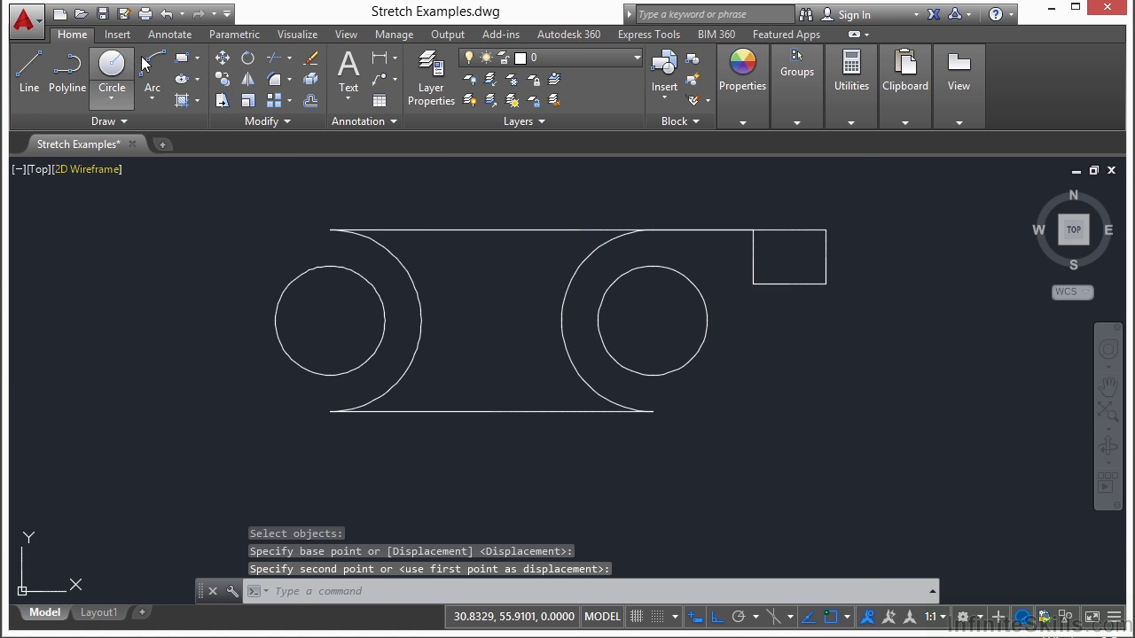
left_click(166, 14)
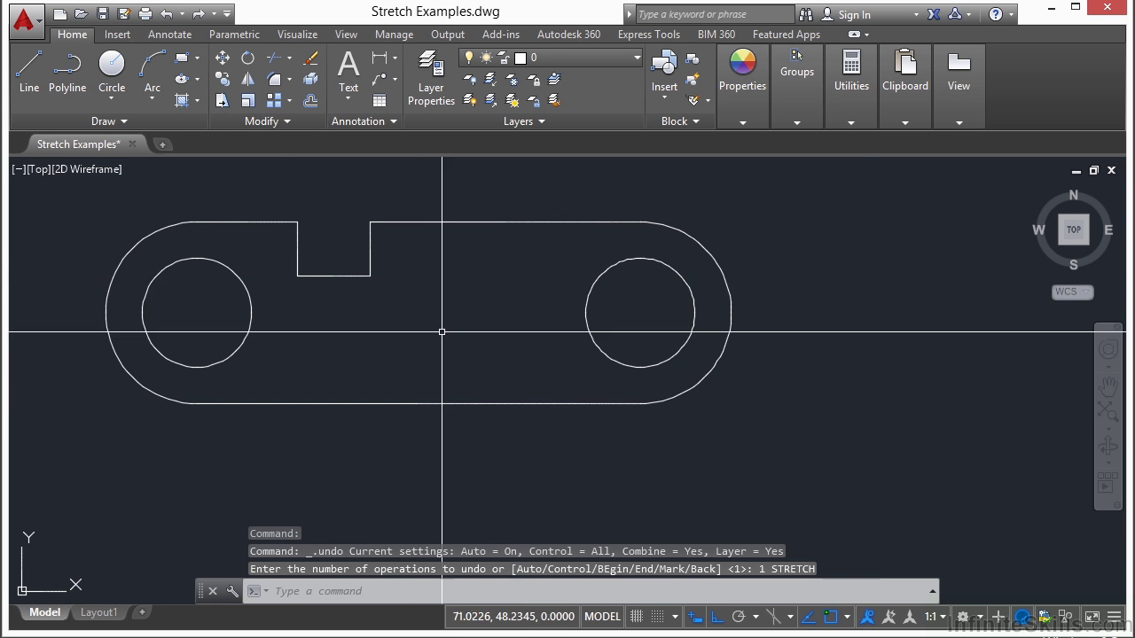
Stretch the plate's right end horizontally to the right with the circle removed from the selection, so the circle stays in place
type("s")
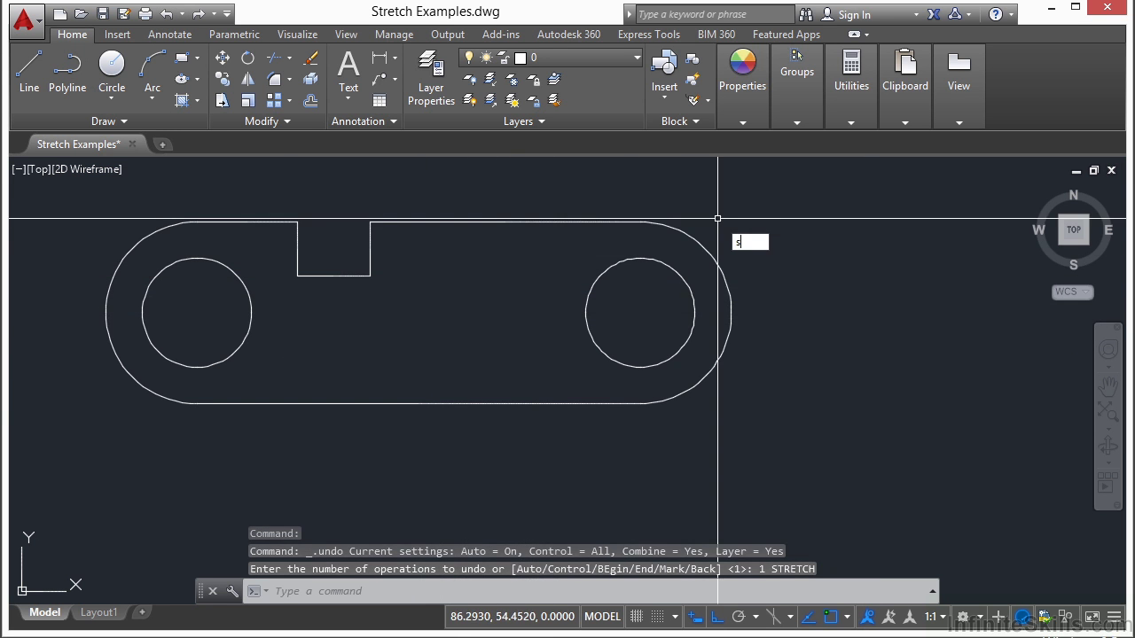
key("Return")
left_click(804, 186)
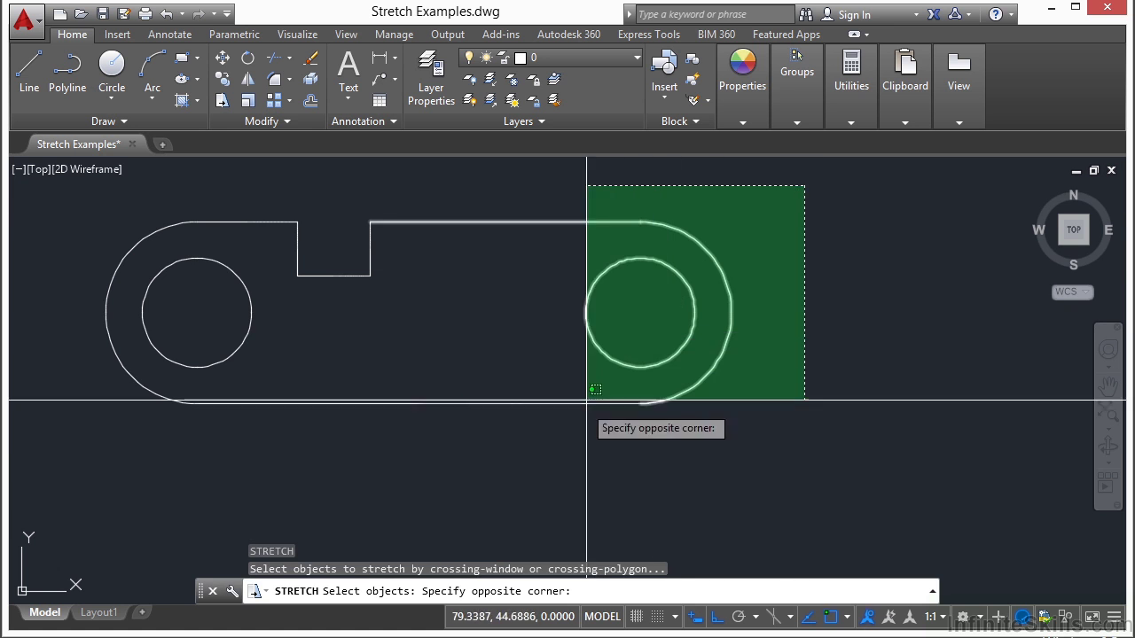
left_click(519, 472)
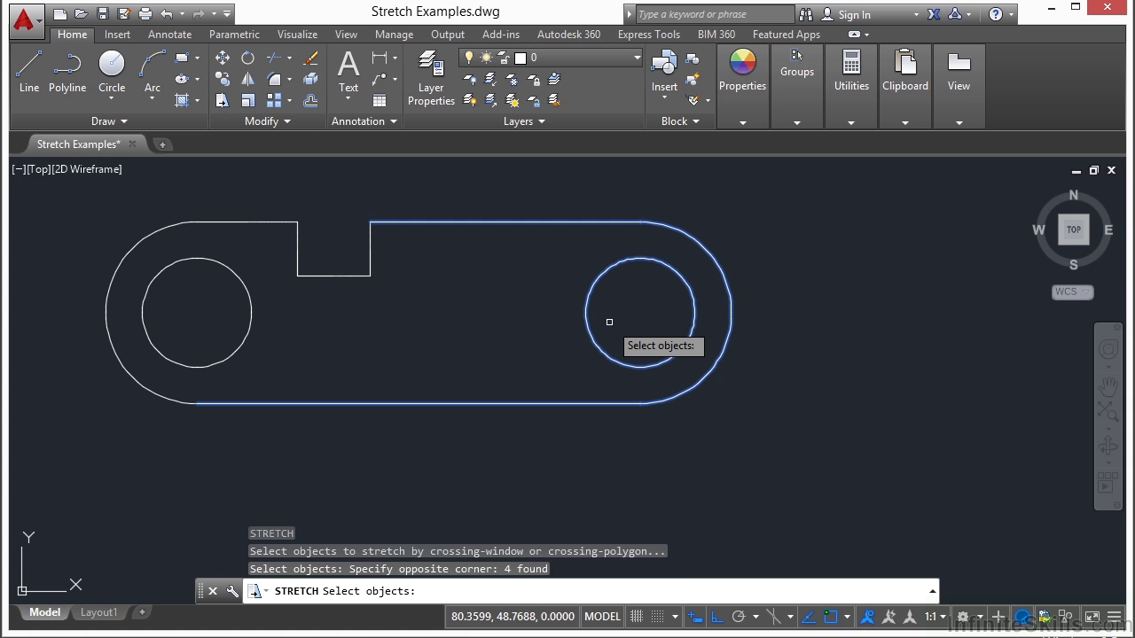
left_click(590, 342, "shift")
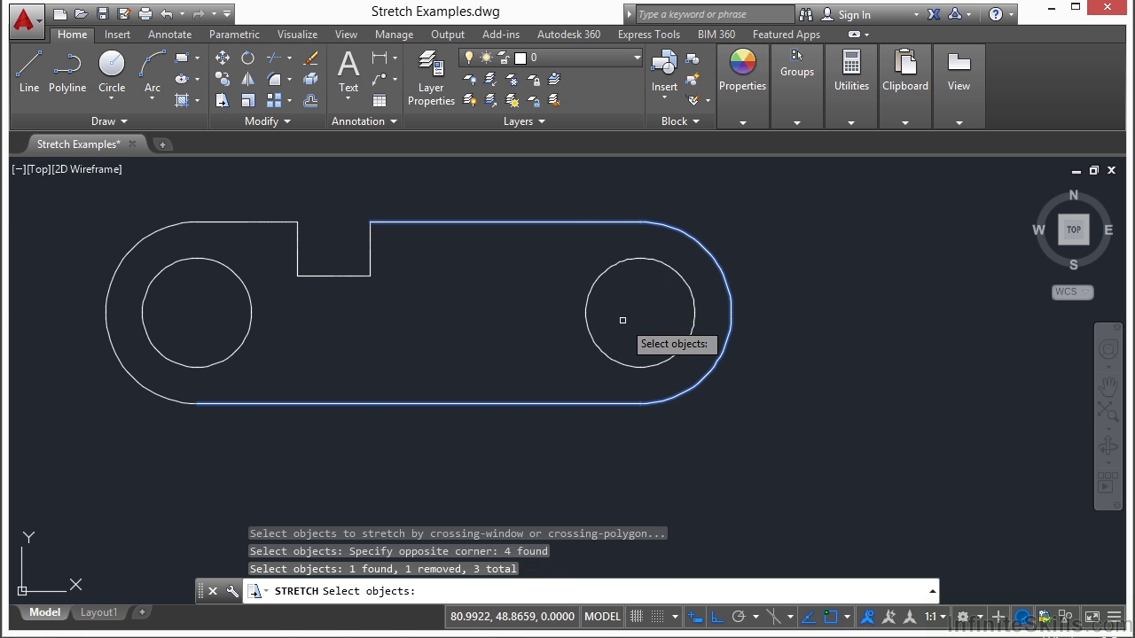
key("Return")
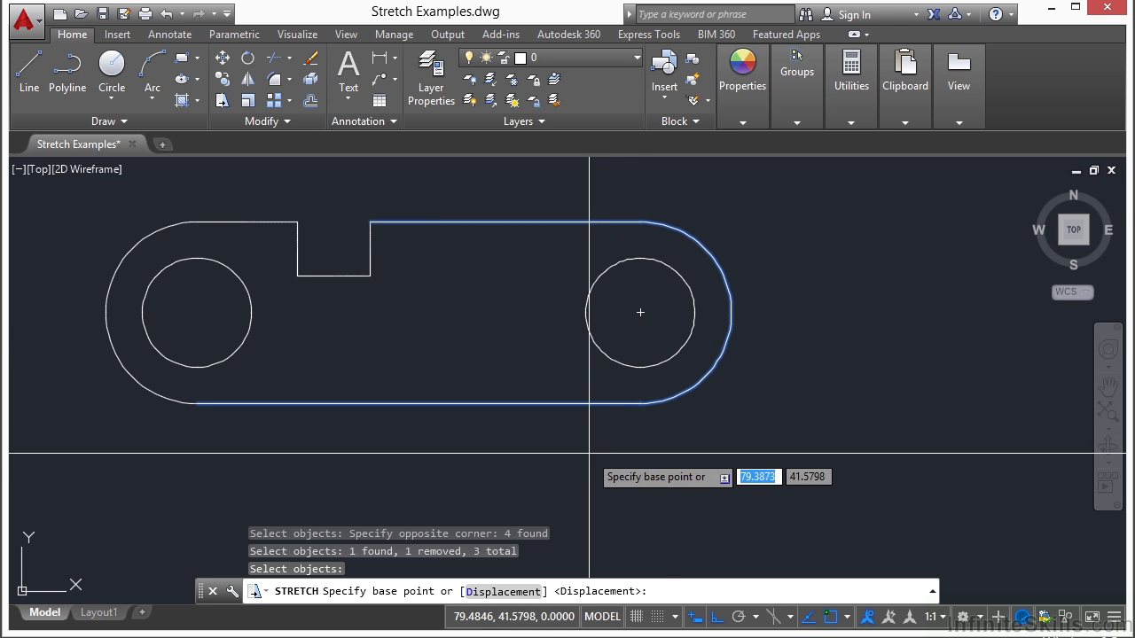
left_click(558, 446)
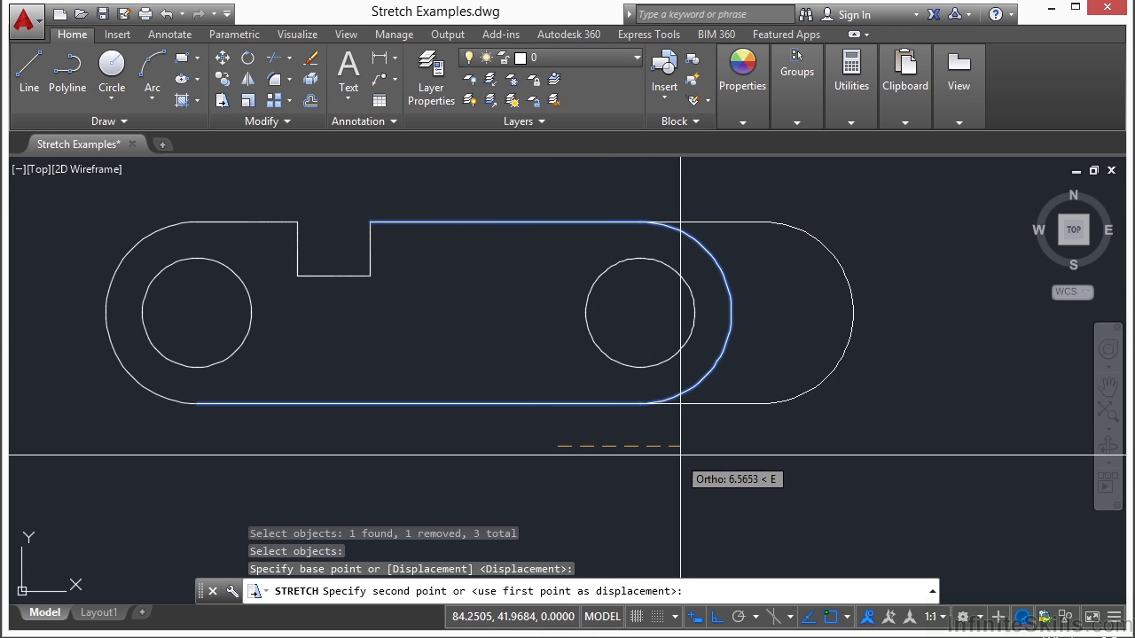
left_click(709, 450)
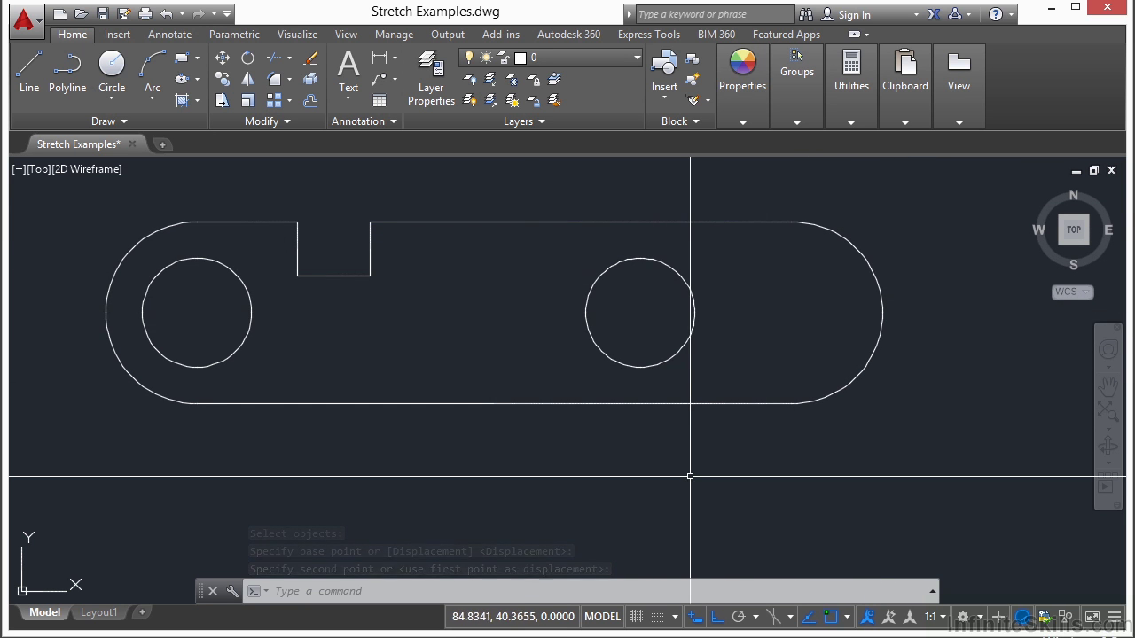
Stretch the whole rectangular notch in the plate's upper edge horizontally to the right, keeping its width and depth
key("Return")
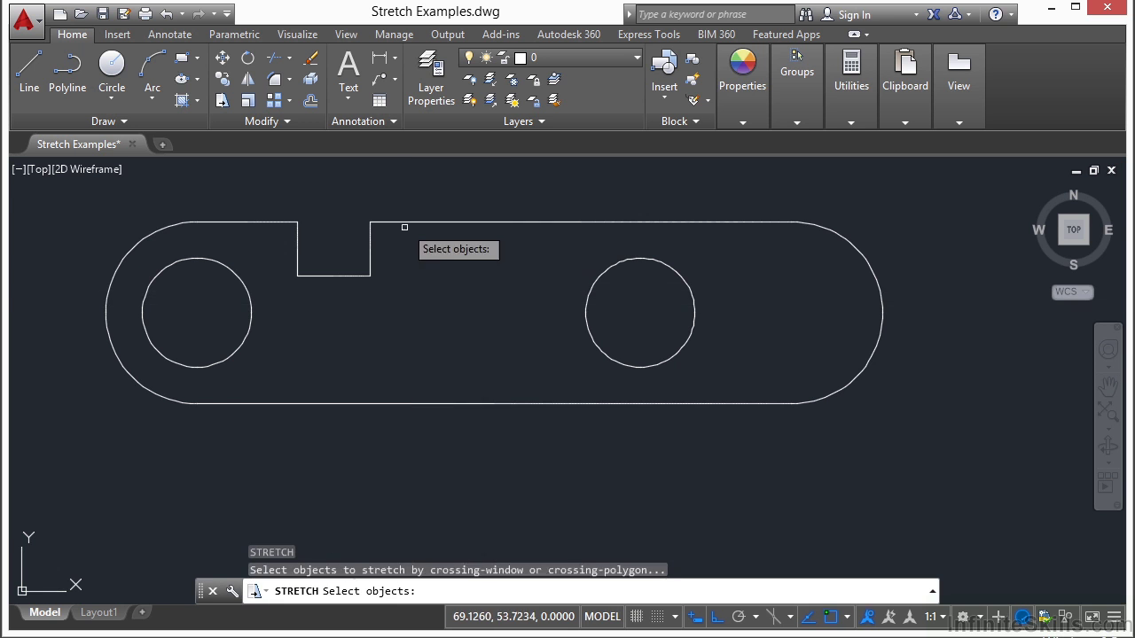
left_click(405, 197)
left_click(278, 296)
key("Return")
left_click(314, 301)
left_click(436, 317)
Deepen the notch by stretching its bottom edge straight down
key("Return")
left_click(519, 260)
left_click(397, 304)
key("Return")
left_click(376, 291)
left_click(381, 348)
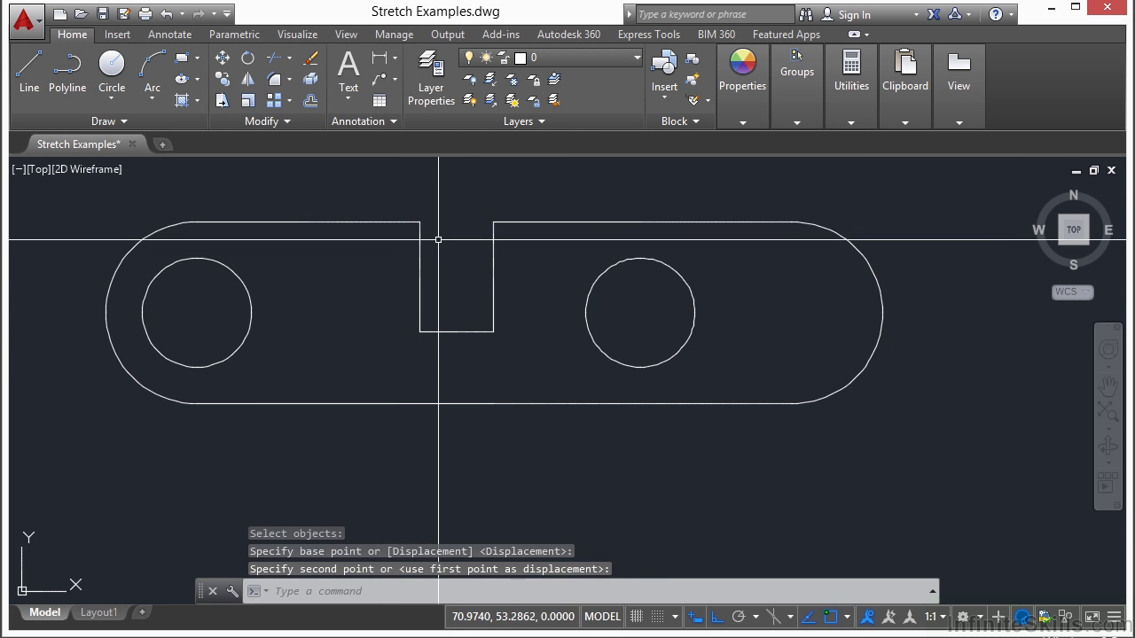
Widen the notch by stretching its left side horizontally to the left
key("Return")
left_click(443, 195)
left_click(413, 346)
key("Return")
left_click(442, 361)
left_click(351, 361)
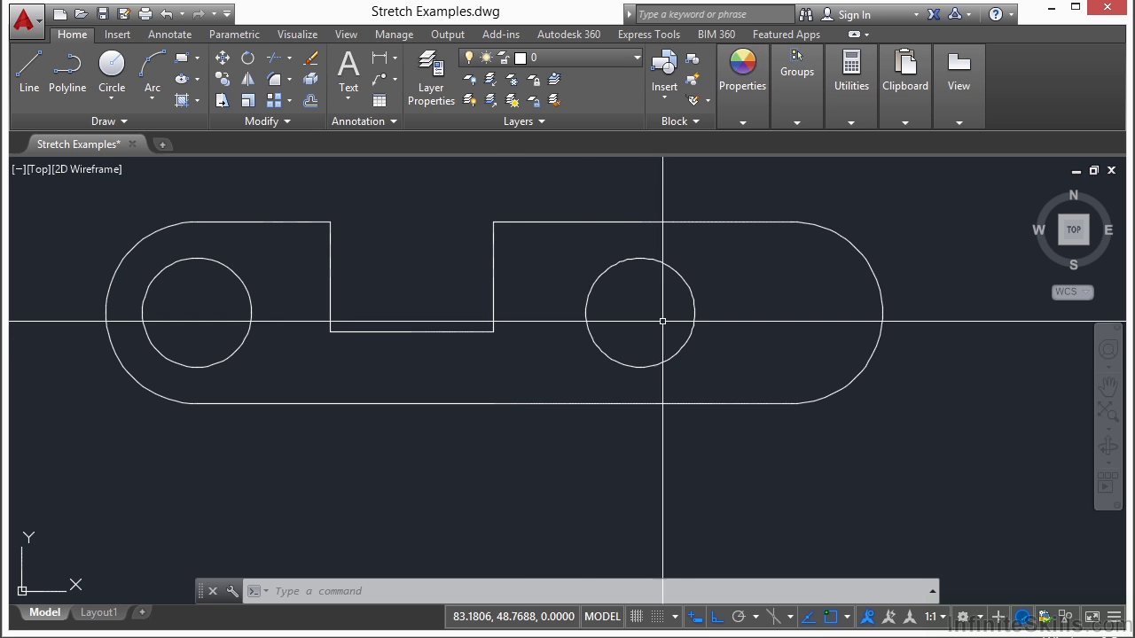
Shift the plate's right circle to the right with Stretch, using a crossing window that includes its center
type("s")
key("Return")
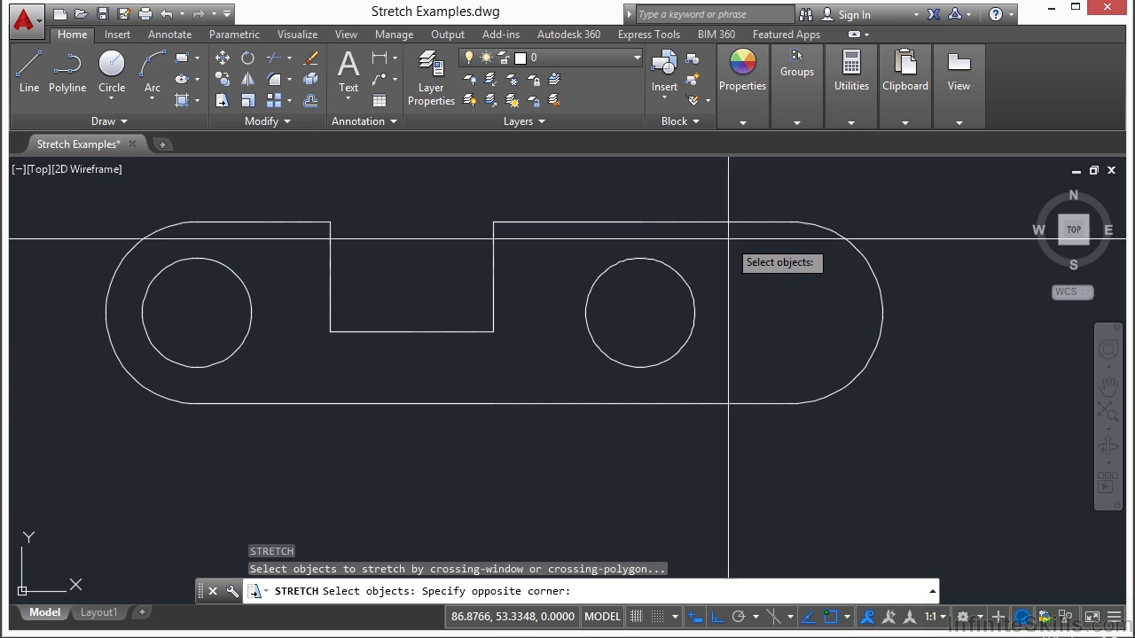
left_click(633, 387)
key("Return")
left_click(719, 323)
left_click(801, 332)
Try to stretch the right circle rightward with a crossing window that touches only its right edge and excludes its center
key("Return")
left_click(794, 269)
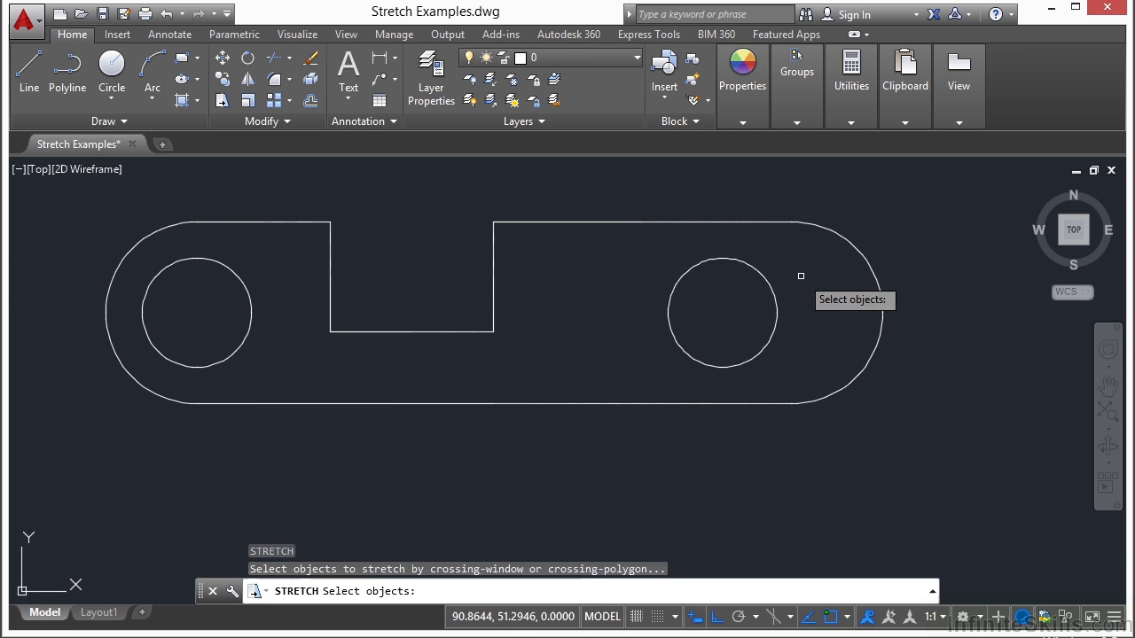
left_click(766, 311)
key("Return")
left_click(785, 360)
left_click(831, 360)
Shift the right circle left toward the notch with Stretch, enclosing its center in the crossing window
key("Return")
left_click(813, 286)
left_click(691, 328)
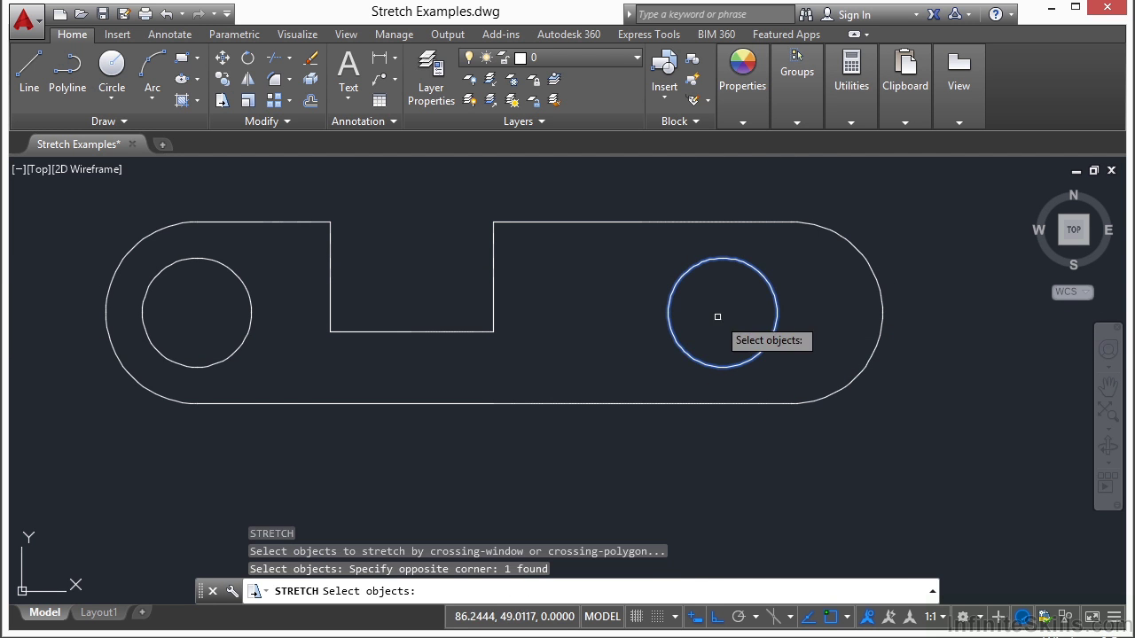
key("Return")
left_click(620, 363)
left_click(499, 360)
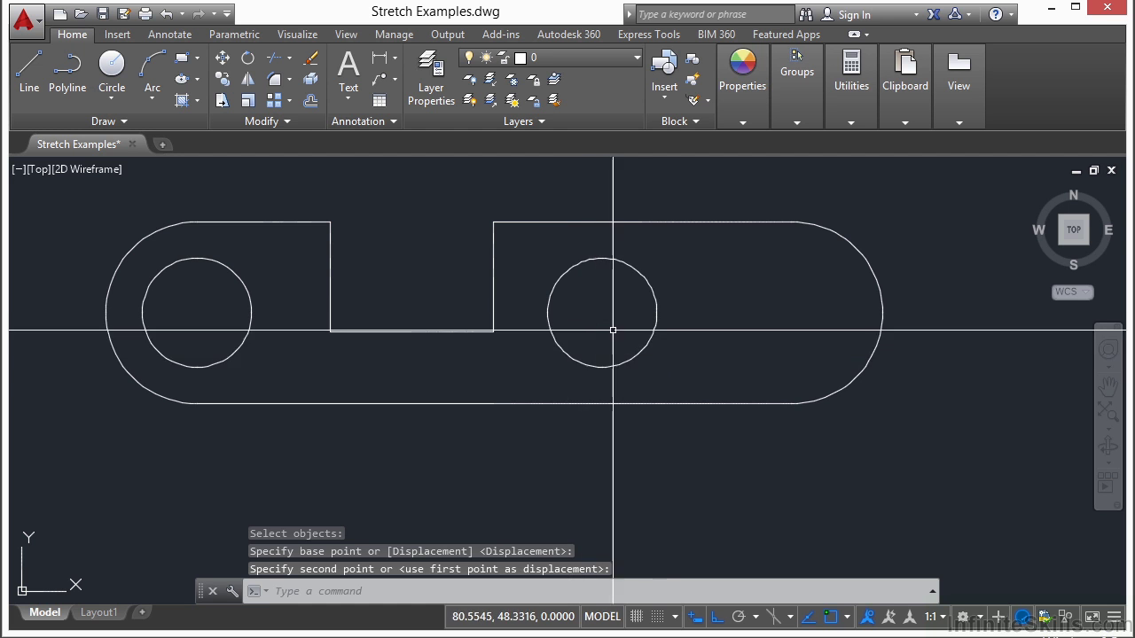
left_click(651, 342)
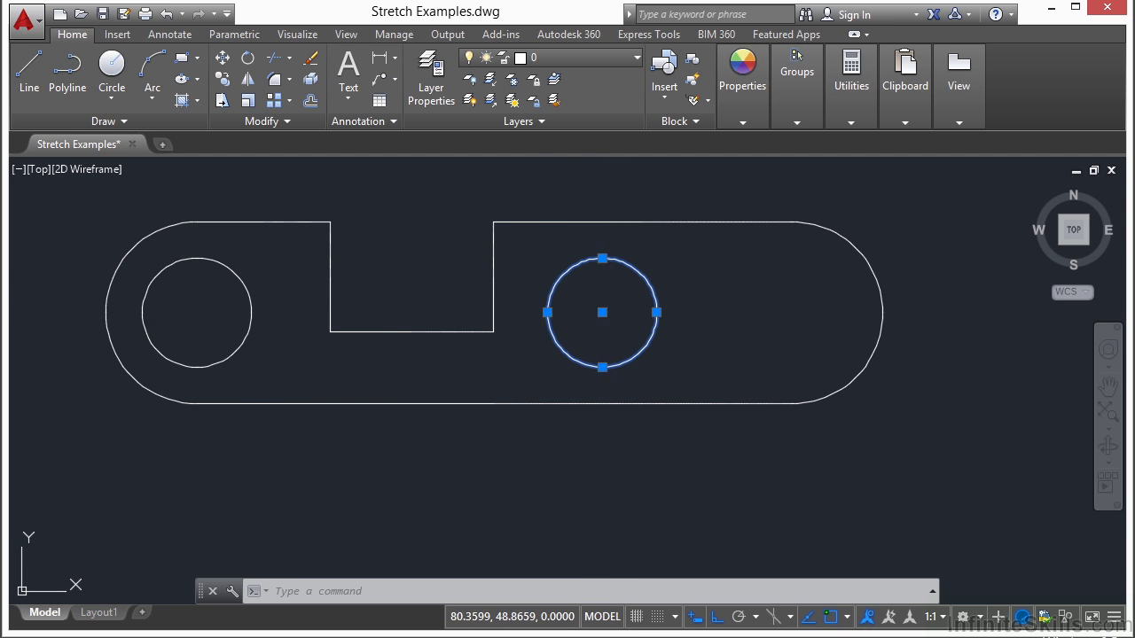
key("Escape")
Try to stretch the ellipse above the plate with a crossing window over its right edge that excludes its center
scroll(460, 406, "down", 4)
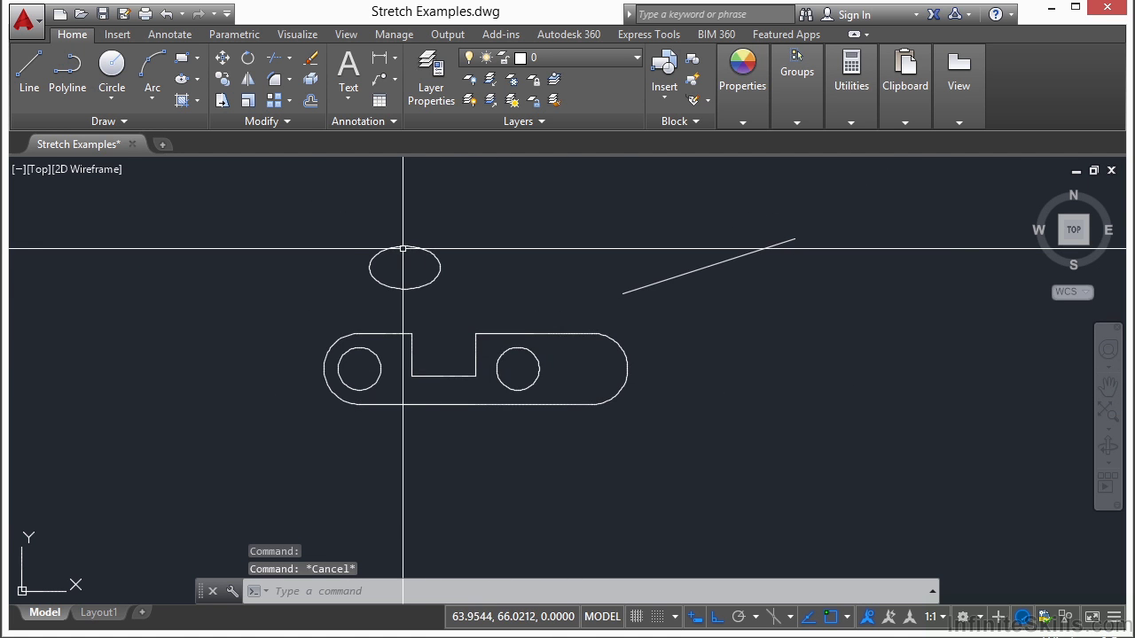
scroll(395, 248, "up", 2)
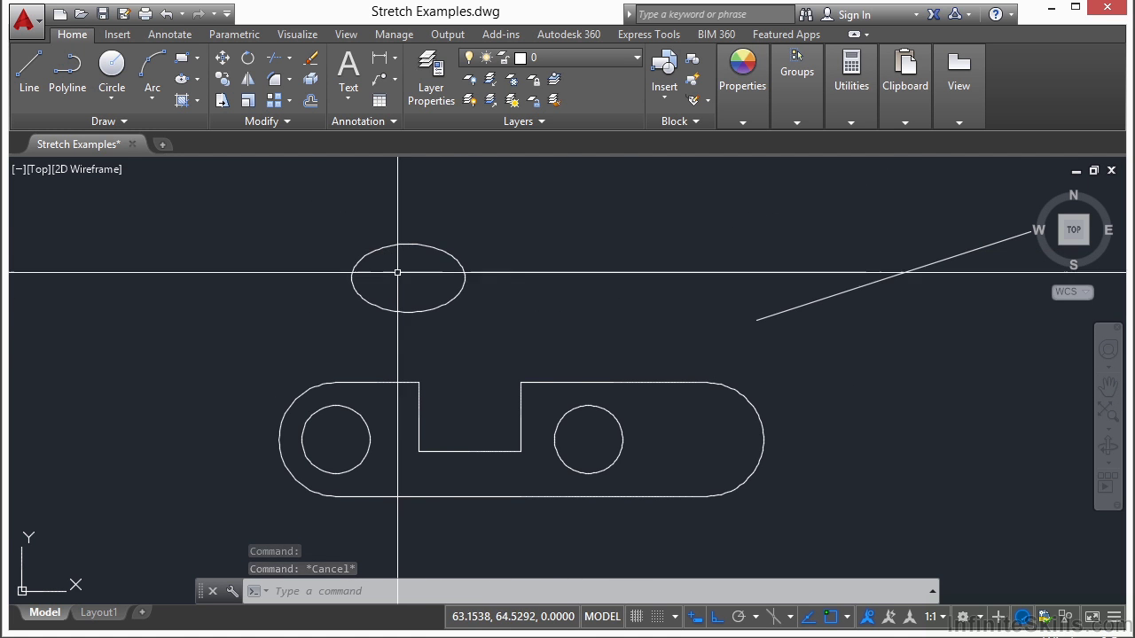
left_click(431, 310)
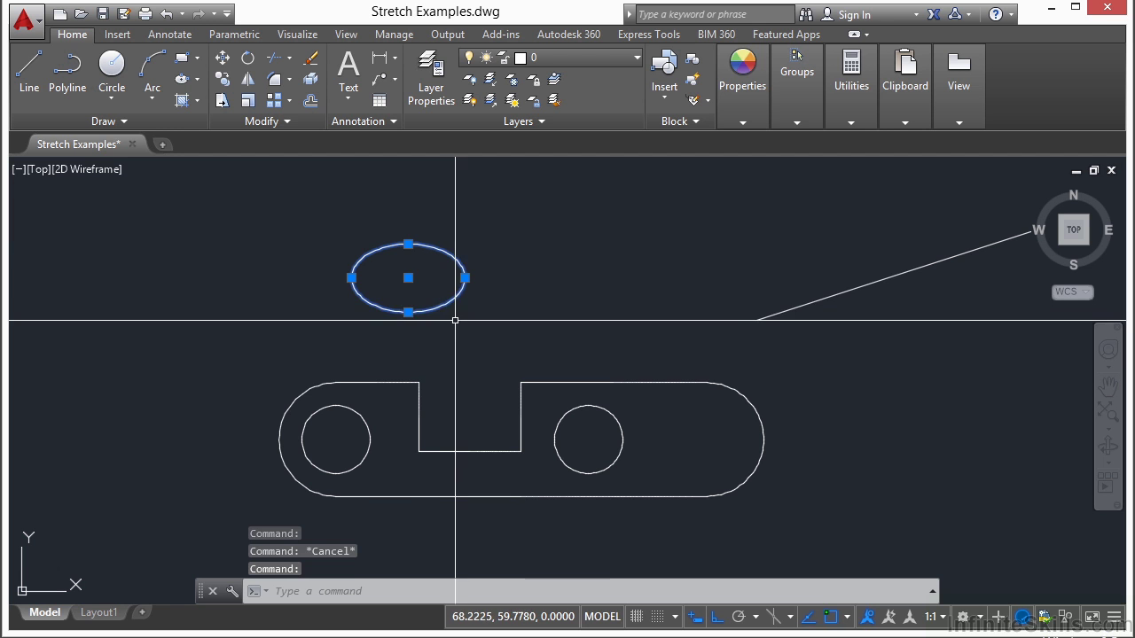
type("s")
key("Return")
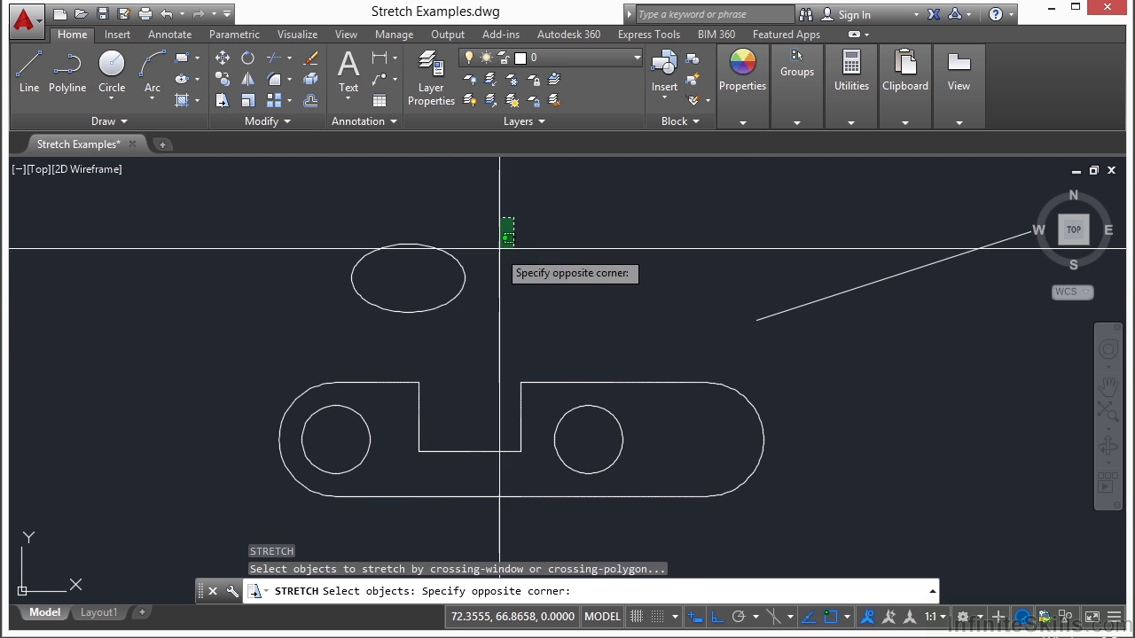
left_click(453, 347)
key("Return")
left_click(442, 332)
left_click(551, 247)
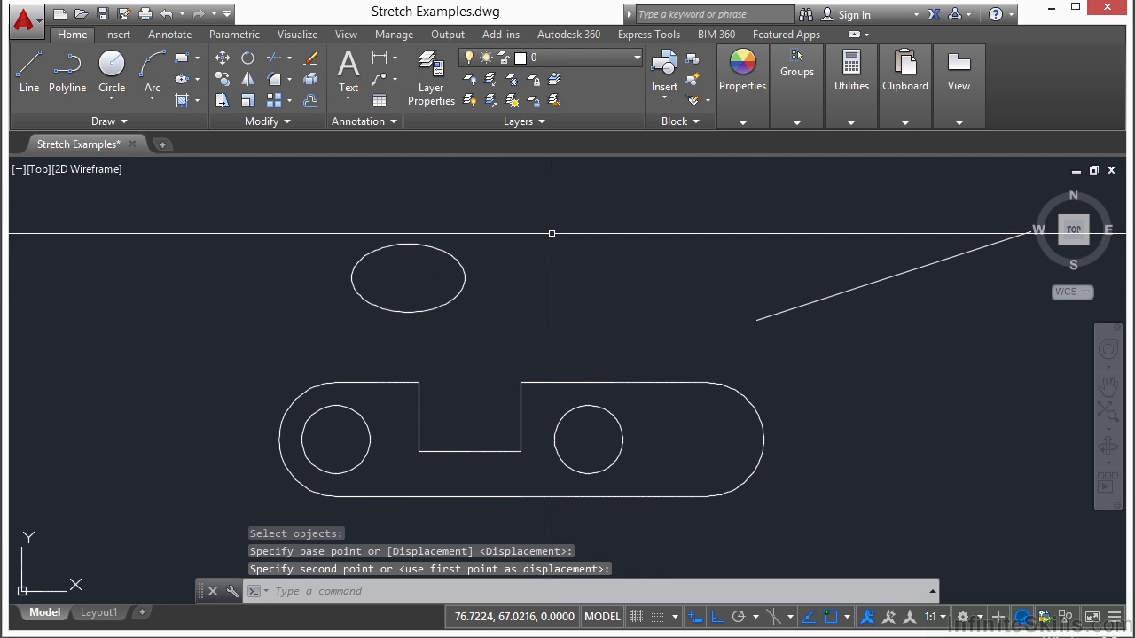
Shift the ellipse horizontally to the right with Stretch, using a crossing window that includes its center
key("Return")
left_click(540, 214)
left_click(390, 329)
key("Return")
left_click(435, 333)
left_click(532, 330)
Shift the ellipse straight up with Stretch, again including its center in the crossing window
key("Return")
left_click(646, 221)
left_click(415, 303)
key("Return")
left_click(413, 324)
left_click(412, 290)
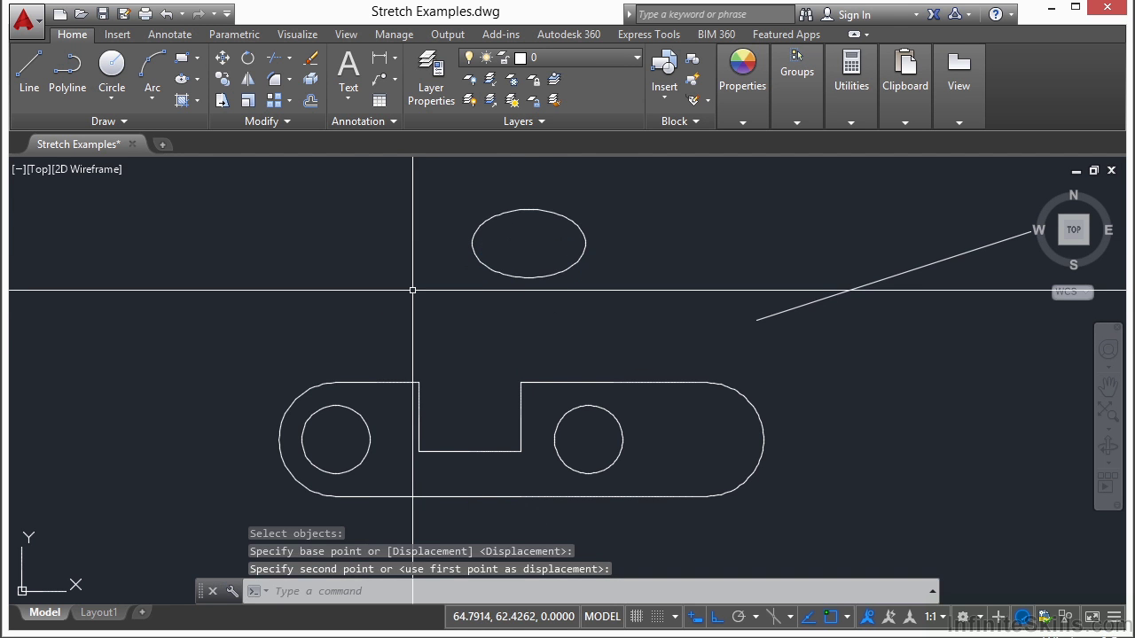
Use grips to widen the ellipse from its right quadrant and make it taller from its lower quadrant
left_click(490, 270)
left_click(584, 243)
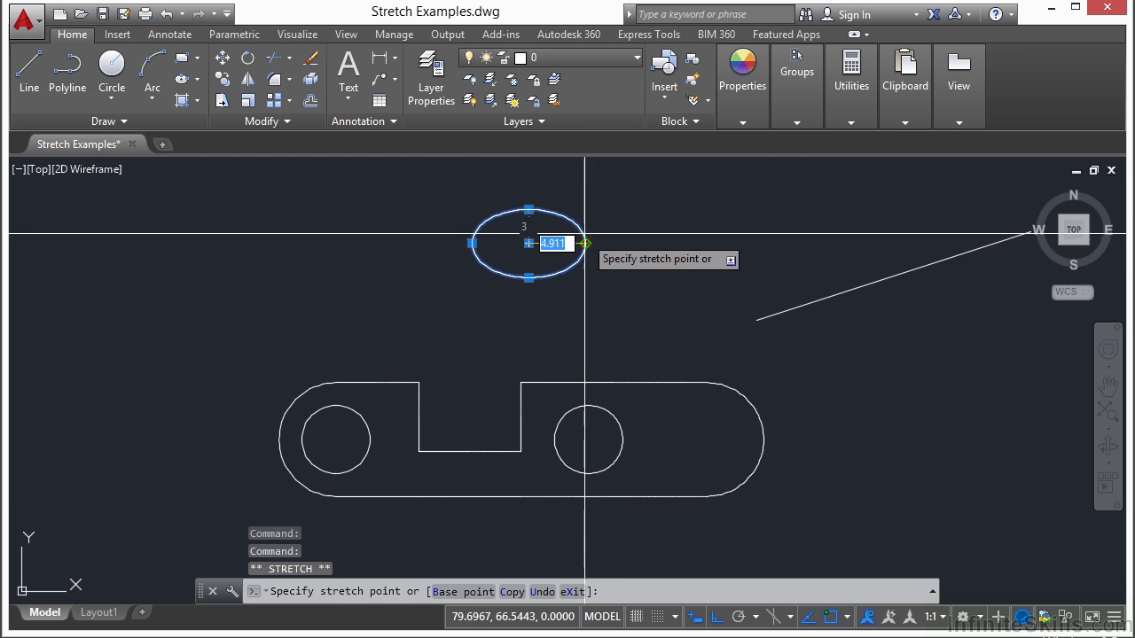
left_click(660, 243)
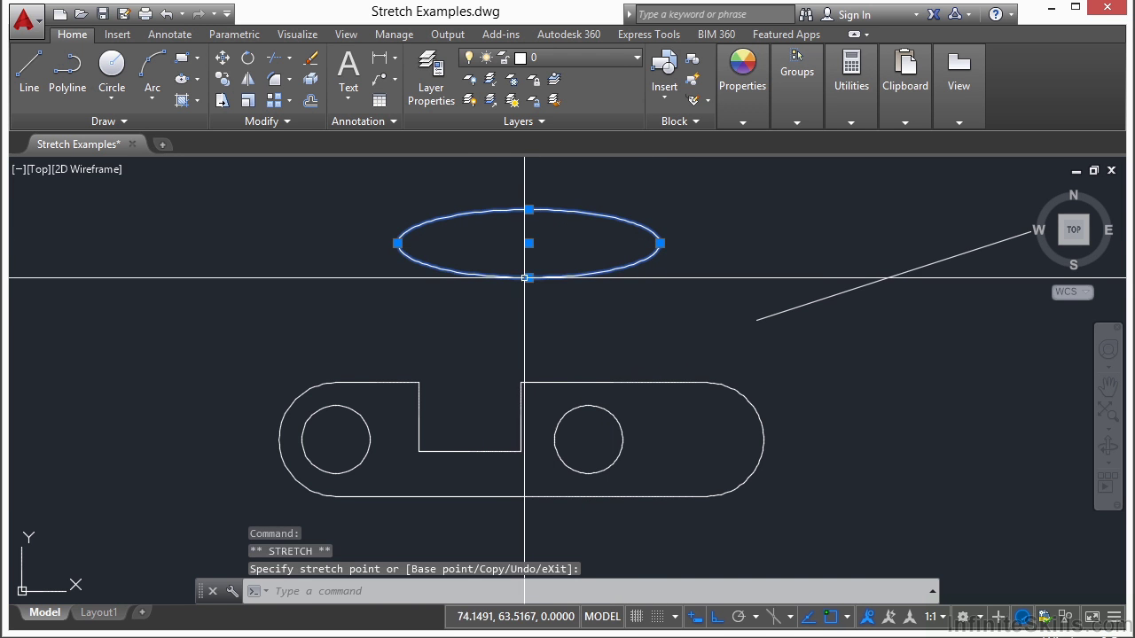
left_click(528, 277)
left_click(528, 307)
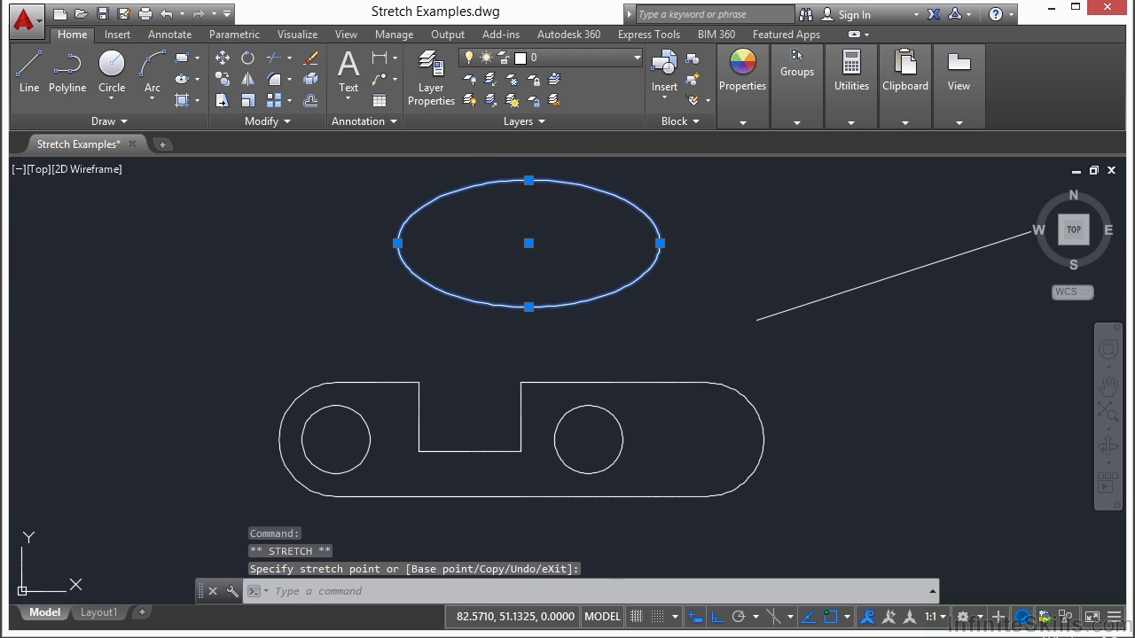
Enlarge the plate's right circle beyond the plate outline by its right quadrant grip, and clear the selection
left_click(618, 418)
left_click(622, 439)
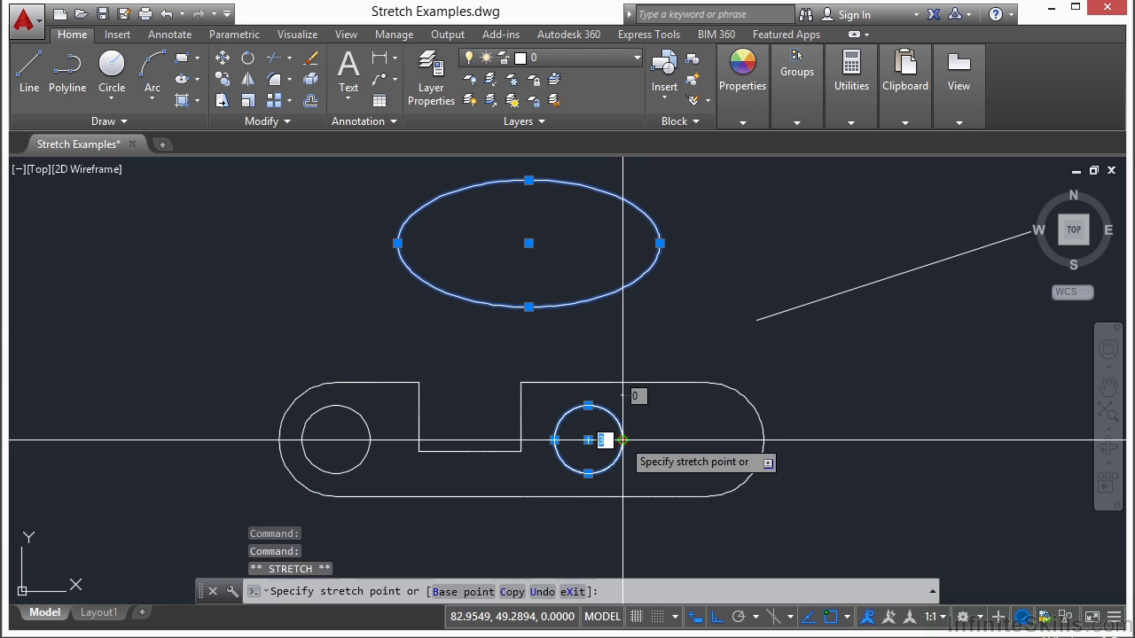
left_click(692, 440)
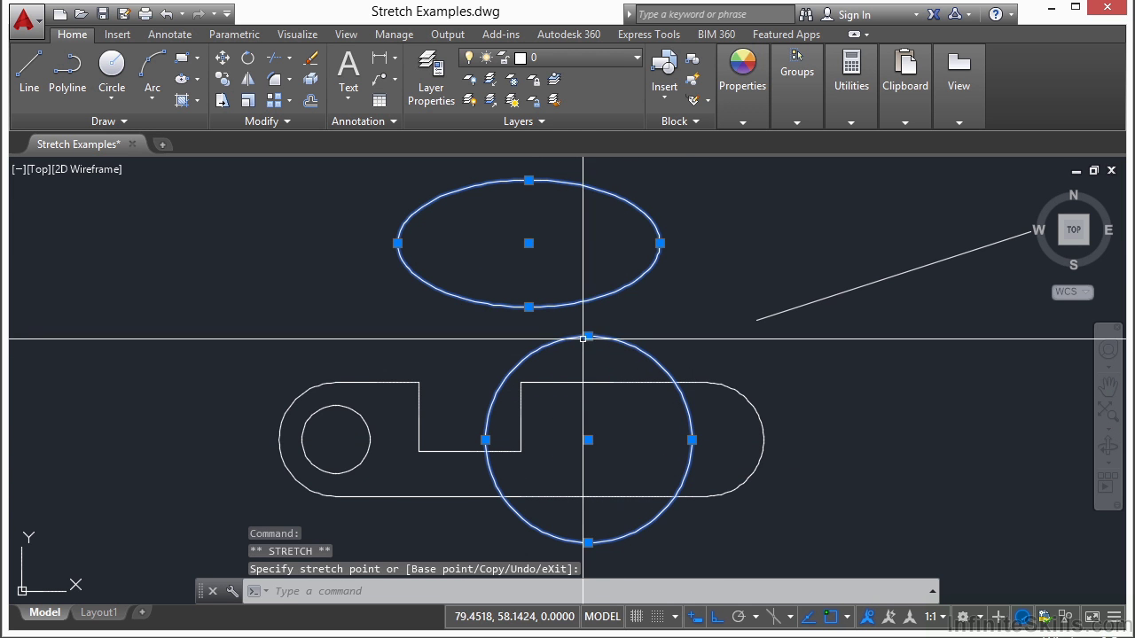
key("Escape")
scroll(481, 307, "down", 2)
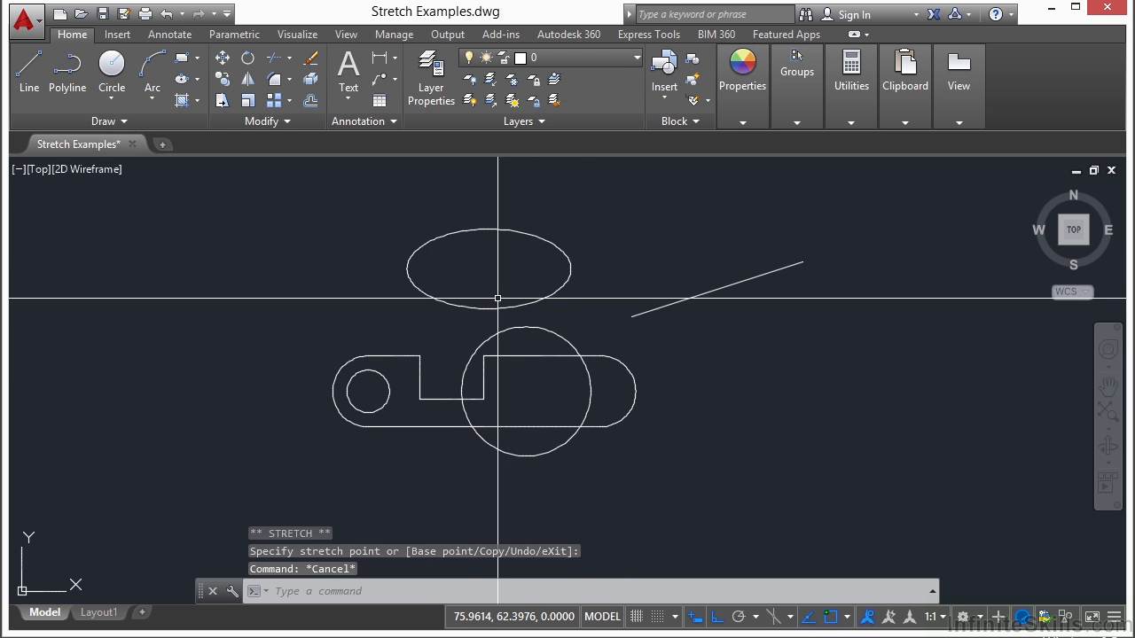